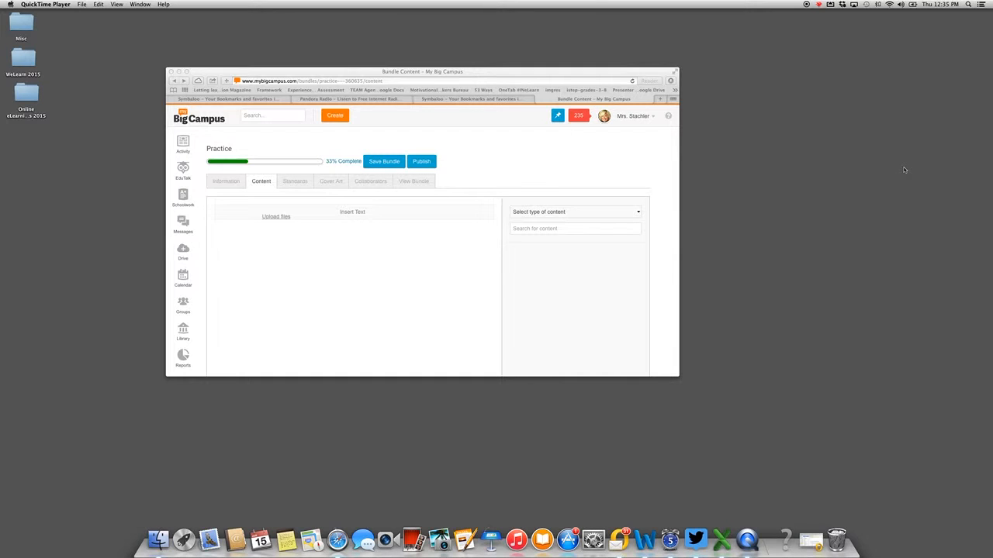
# Step: Switch to QuickTime Player and open a new movie recording
pyautogui.moveTo(598, 75); pyautogui.dragTo(904, 159)
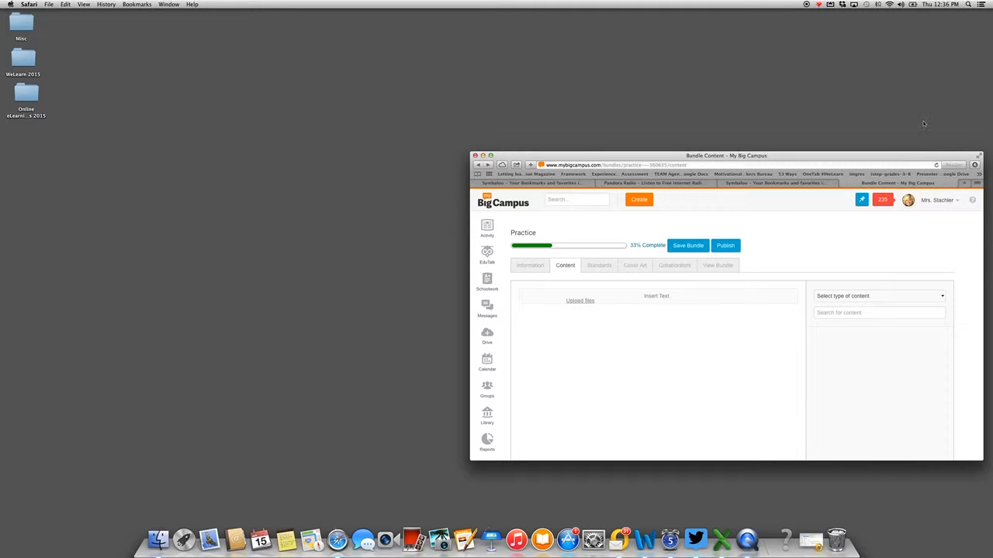
pyautogui.click(968, 5)
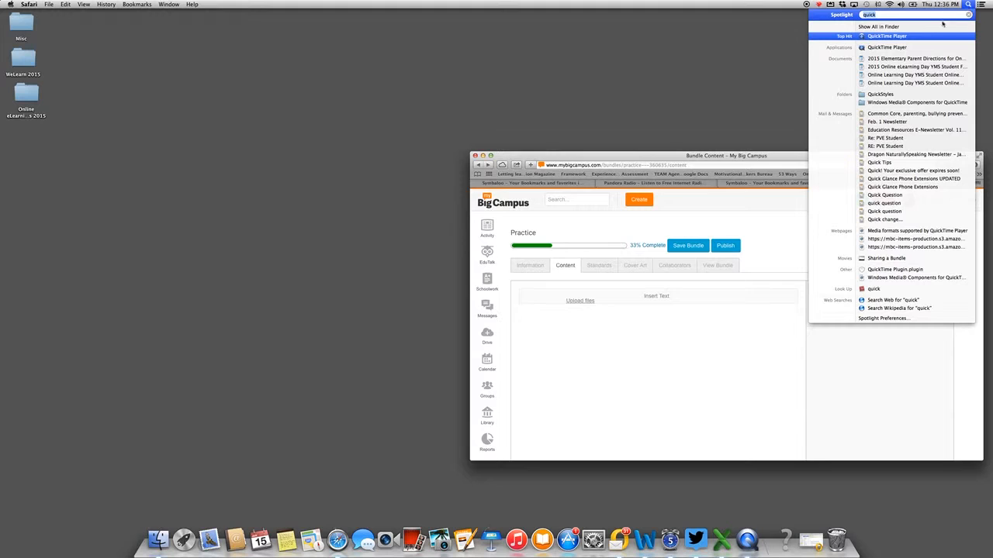
pyautogui.click(907, 41)
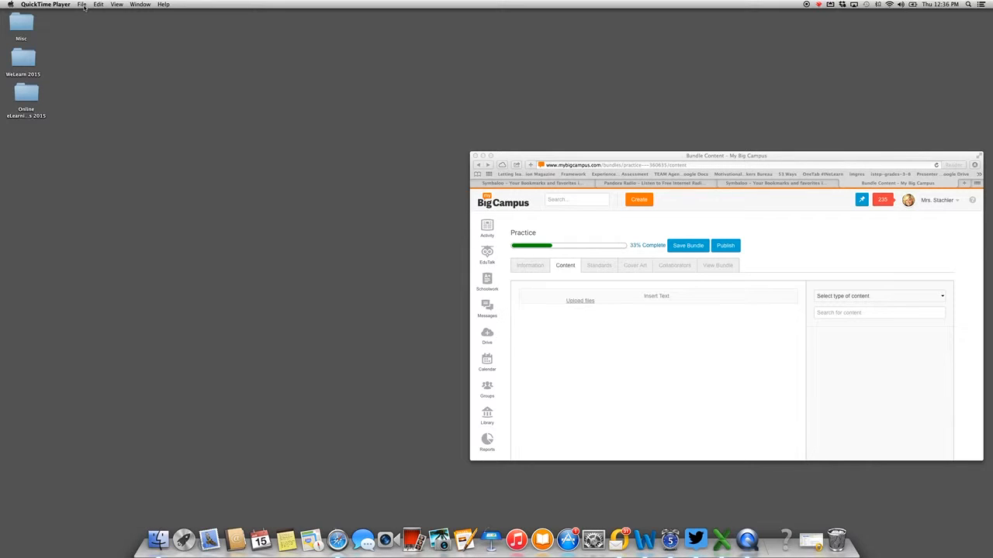
pyautogui.click(82, 5)
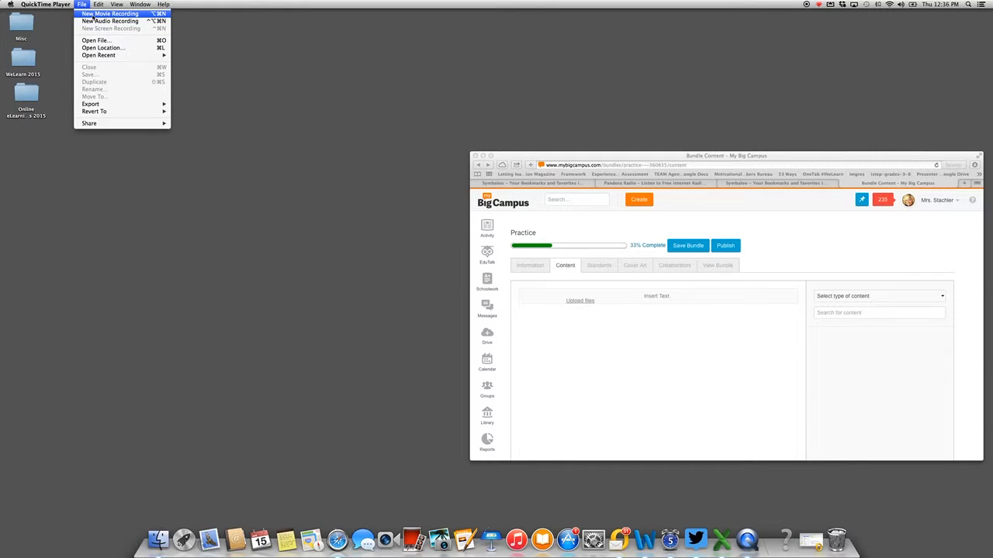
pyautogui.click(94, 16)
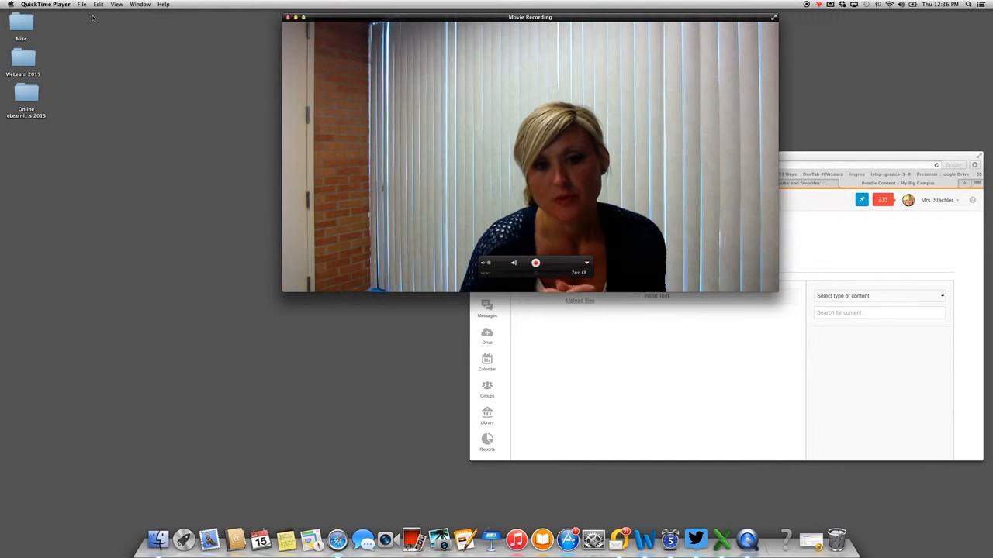
# Step: Record a webcam movie about 27 seconds long
pyautogui.click(535, 263)
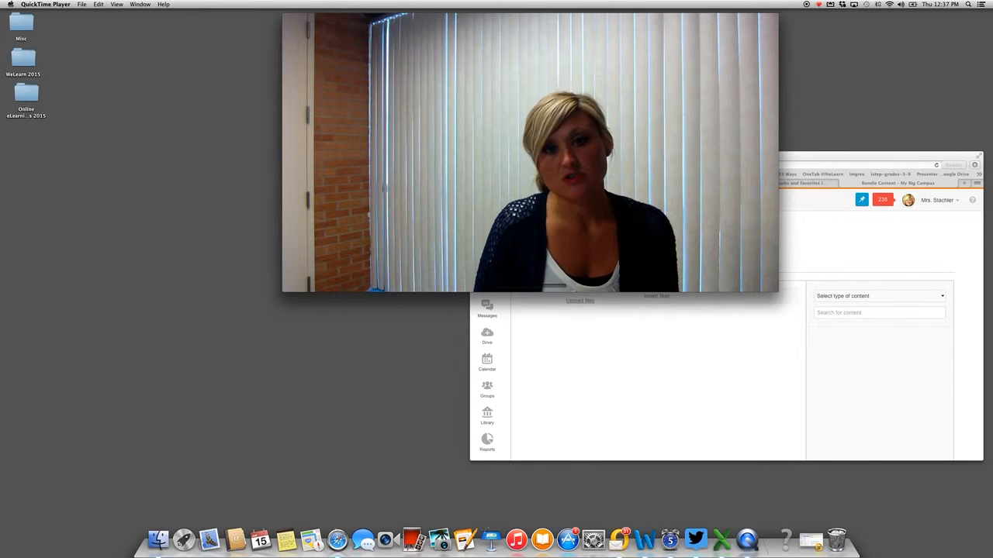
pyautogui.moveTo(535, 269)
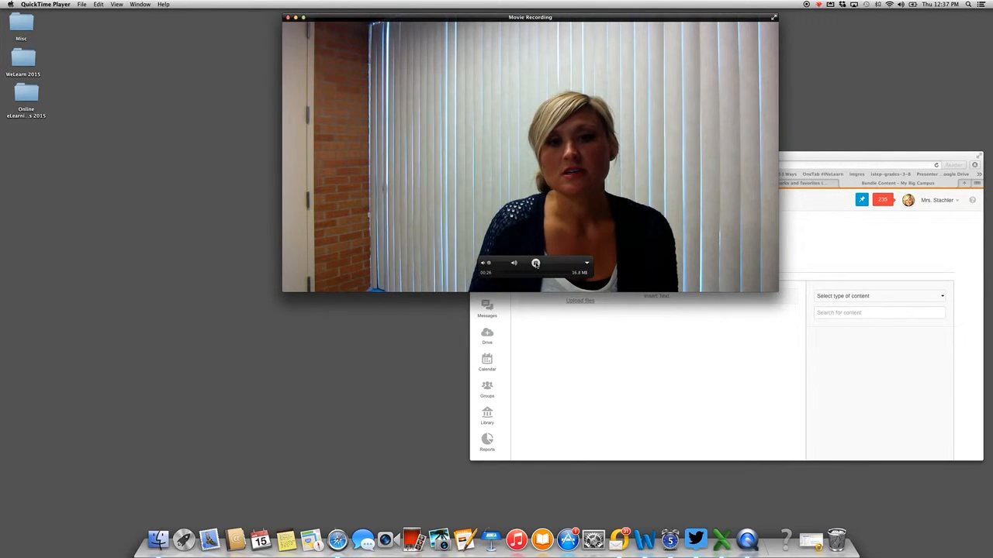
pyautogui.click(535, 264)
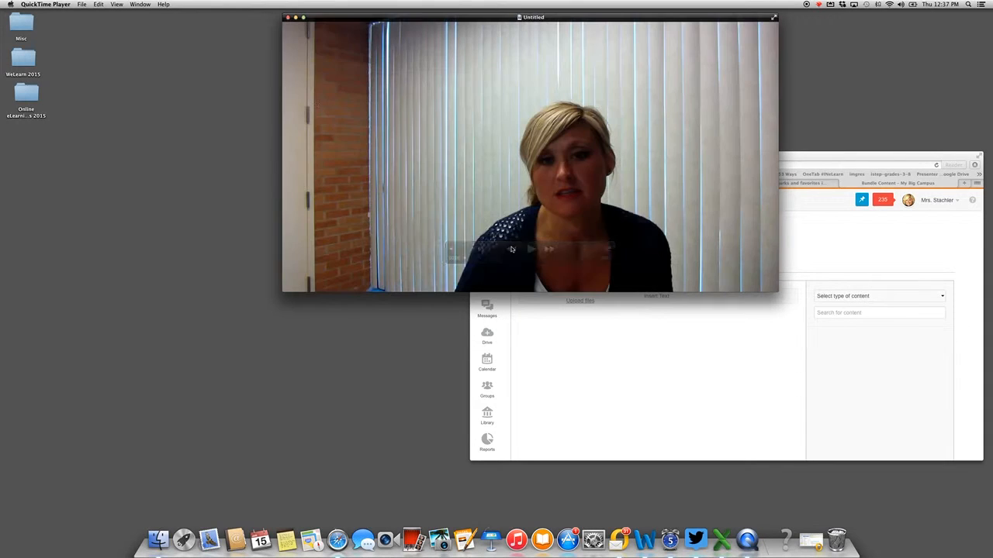
# Step: Close the recorded movie and save it to the Desktop as Quick Time Movie Demo
pyautogui.click(288, 17)
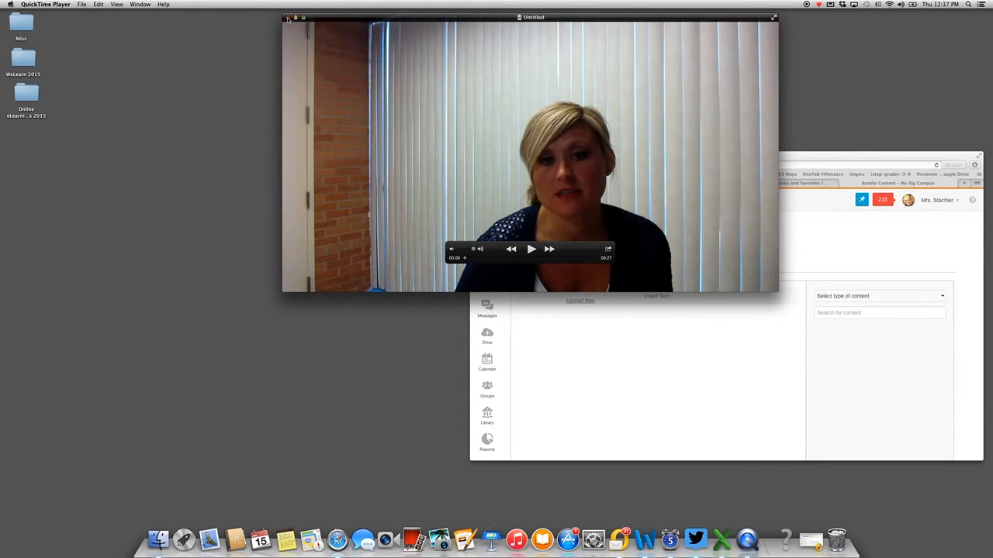
pyautogui.write('Q')
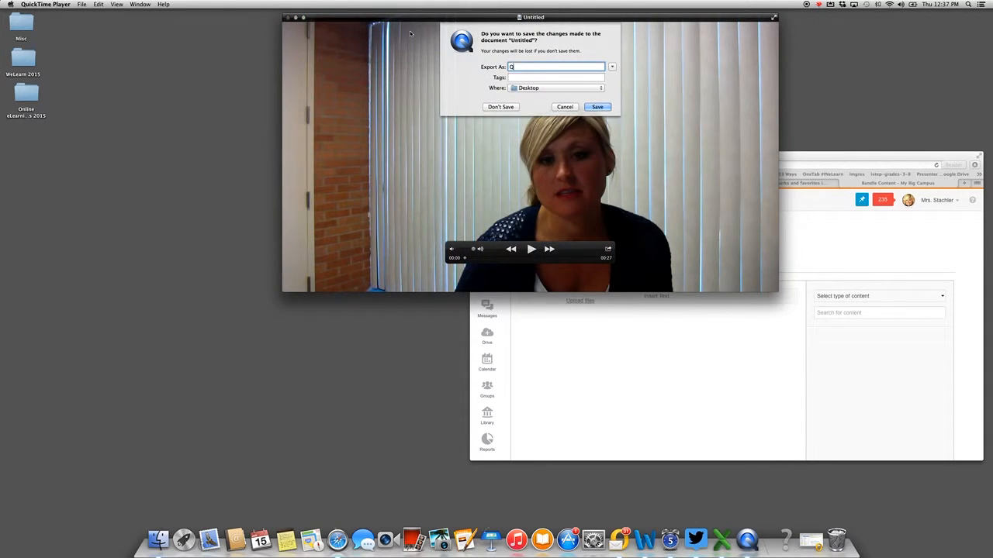
pyautogui.write('uick')
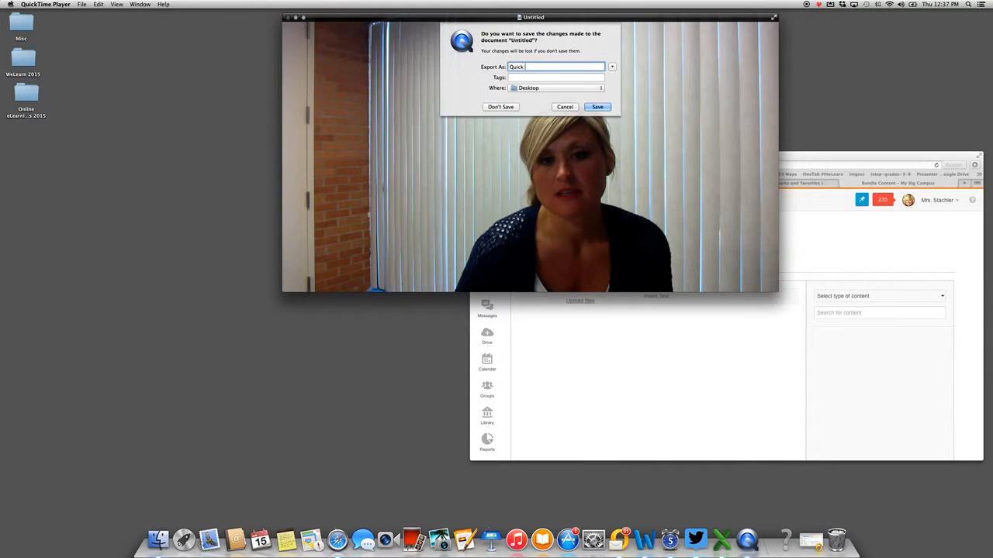
pyautogui.write(' Time Movie Demo')
pyautogui.click(599, 107)
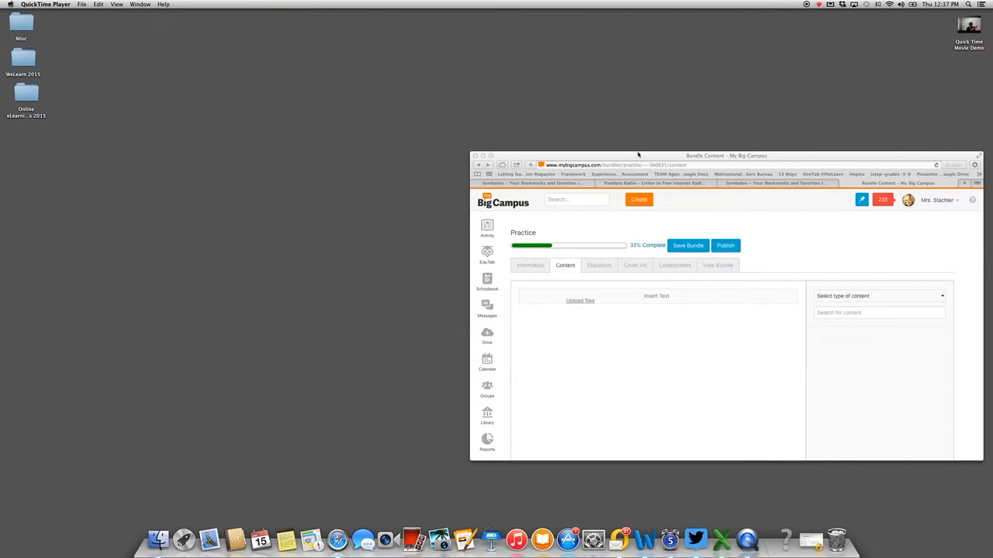
# Step: Make a short audio recording in a new audio recording window moved clear of the desktop folders
pyautogui.click(80, 5)
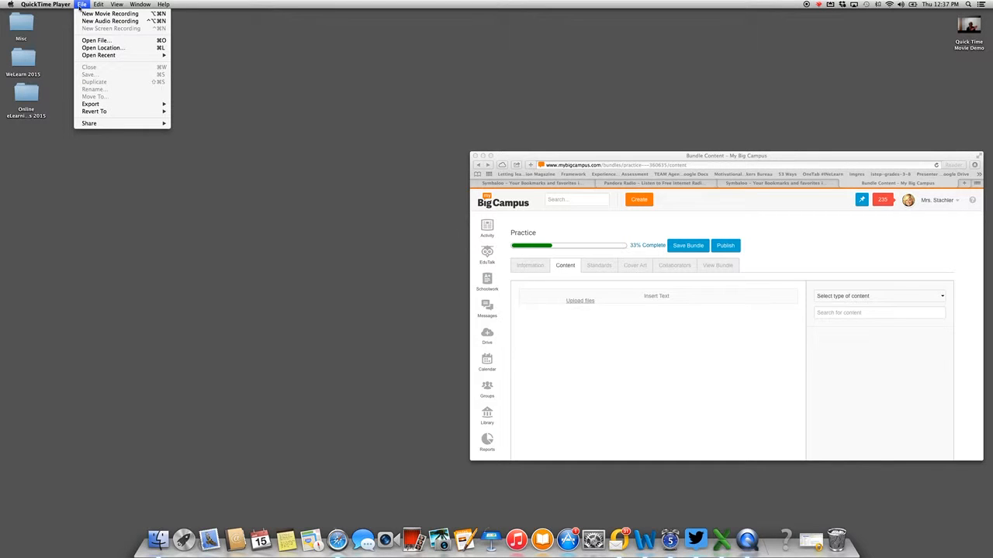
pyautogui.click(87, 21)
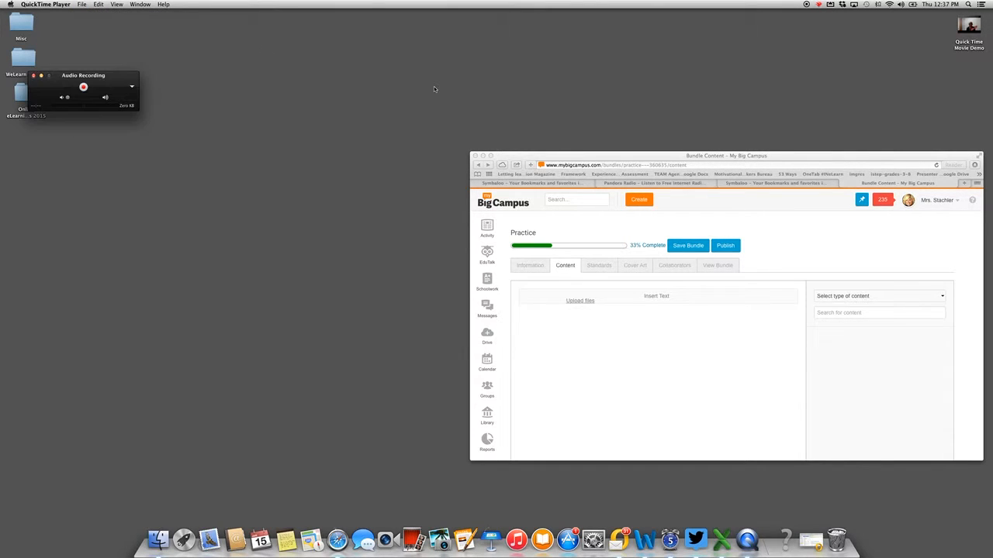
pyautogui.moveTo(119, 77); pyautogui.dragTo(235, 37)
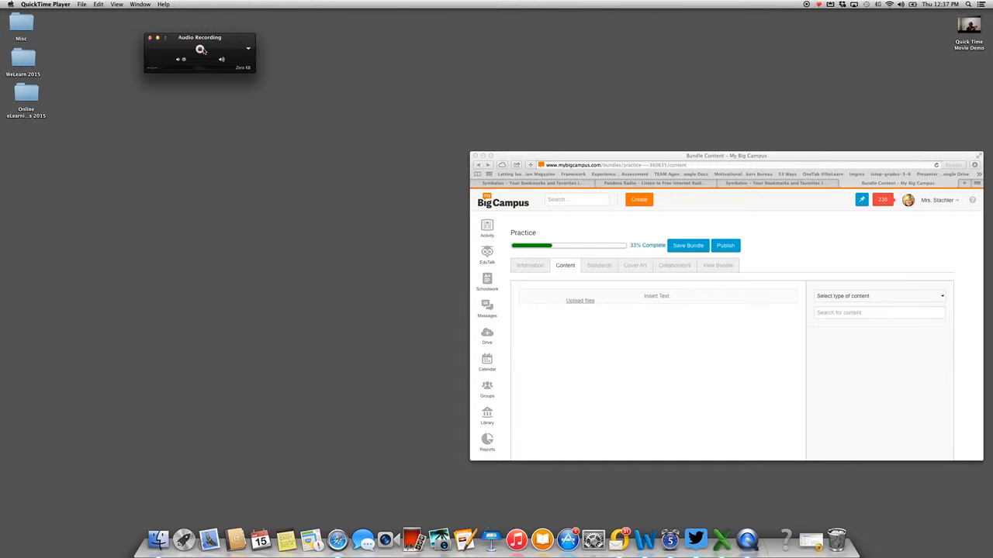
pyautogui.click(200, 50)
pyautogui.click(199, 49)
# Step: Close the audio recording and save it to the Desktop as Quick Time Audio Demo
pyautogui.click(151, 38)
pyautogui.write('Qu')
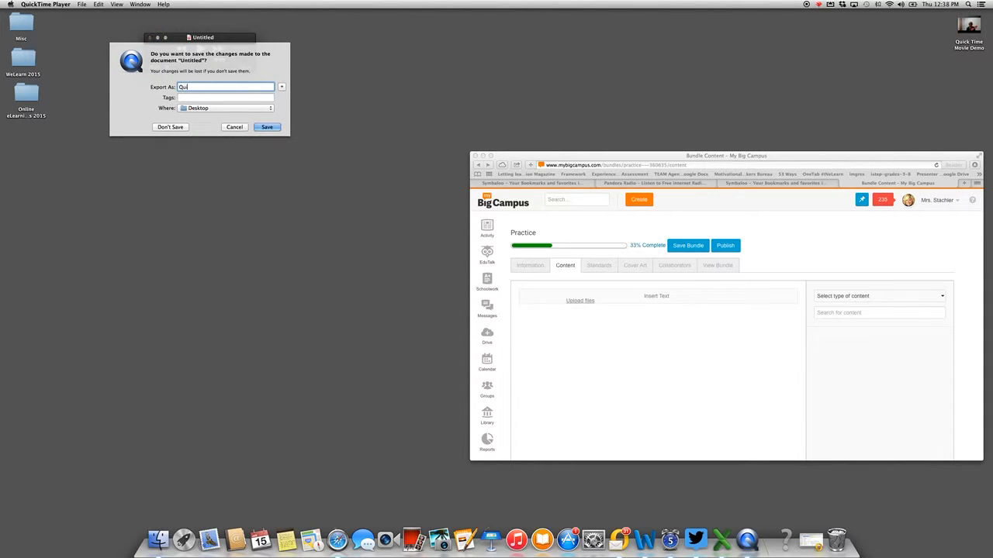
pyautogui.write('ick Time Audio Demo')
pyautogui.click(276, 128)
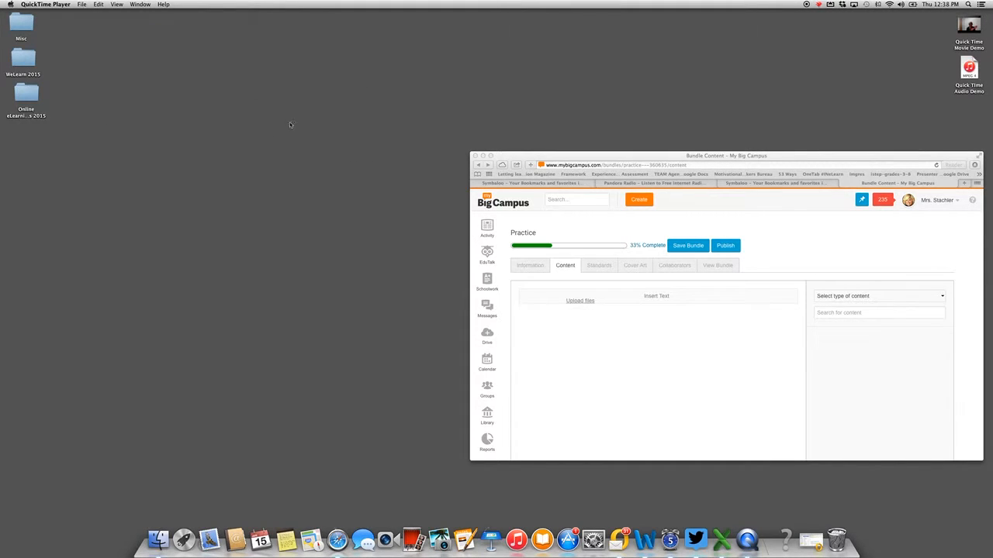
# Step: Switch to My Big Campus in Safari and open the Practice bundle from the Bundles folder in Drive
pyautogui.moveTo(675, 161); pyautogui.dragTo(467, 163)
pyautogui.click(237, 339)
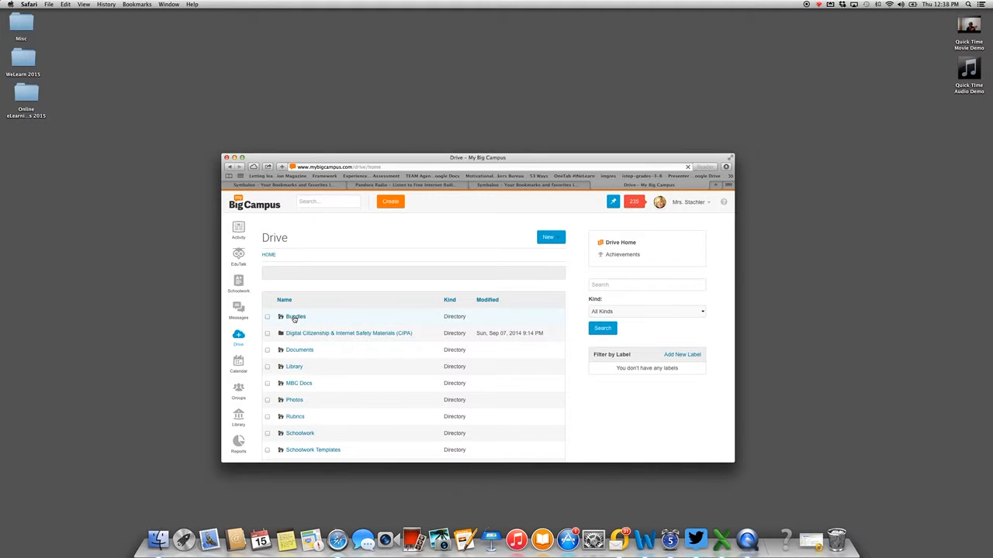
pyautogui.click(294, 317)
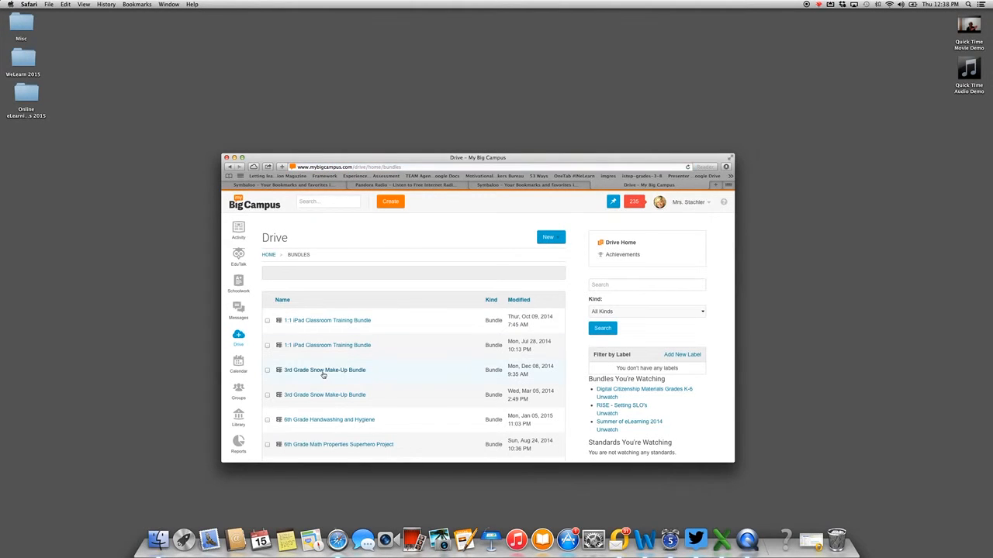
pyautogui.scroll(-10, 350, 376)
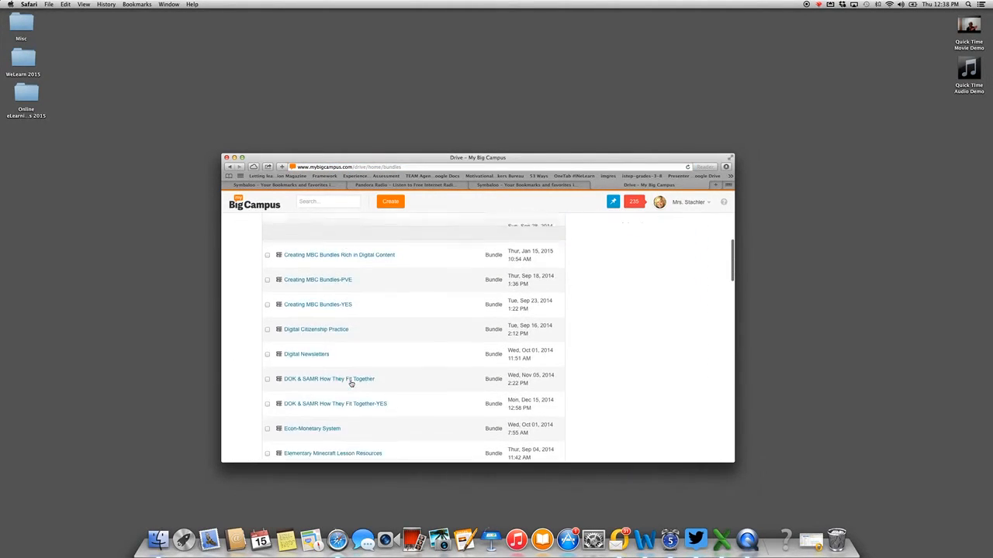
pyautogui.scroll(-5, 350, 384)
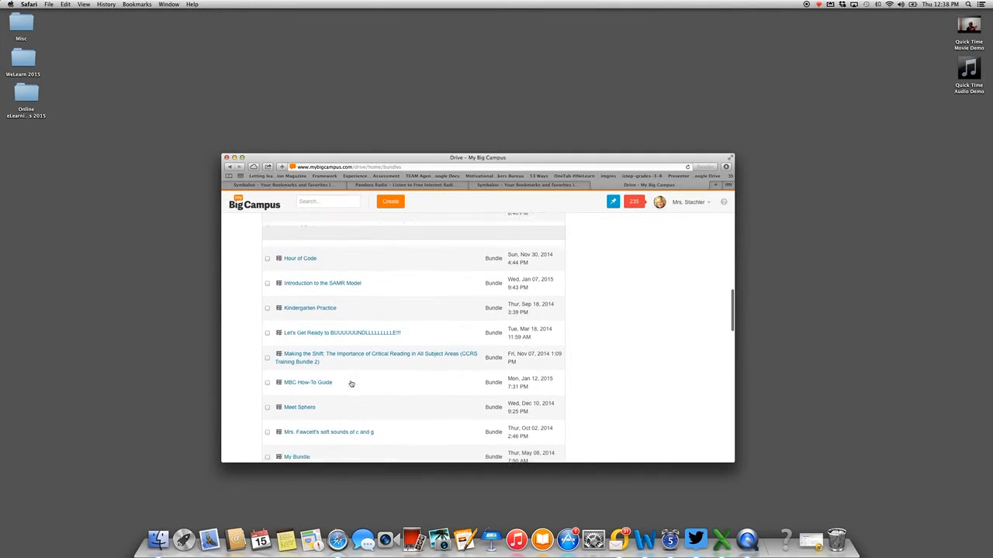
pyautogui.scroll(-5, 350, 384)
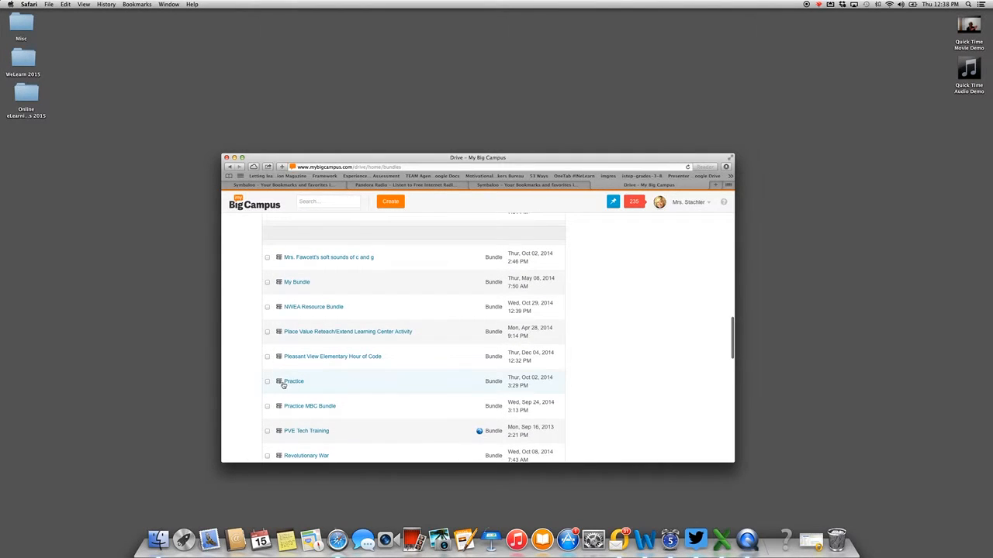
pyautogui.click(293, 382)
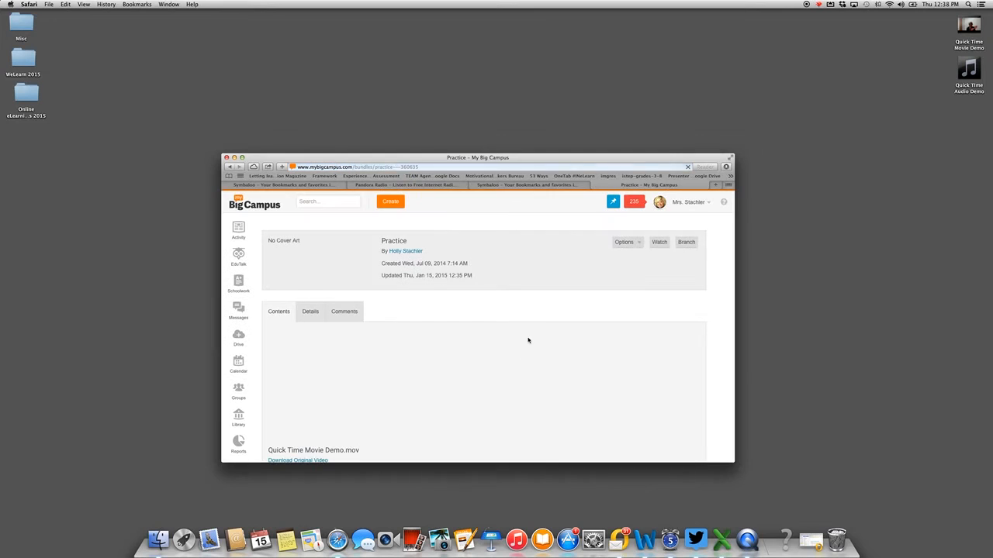
# Step: Edit the Practice bundle's content and remove the existing video from it
pyautogui.click(639, 242)
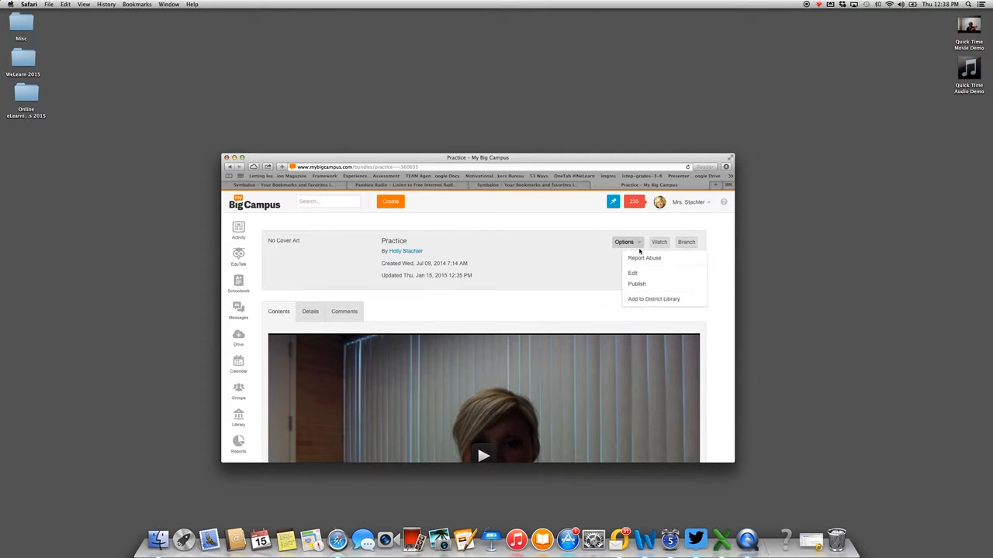
pyautogui.click(633, 274)
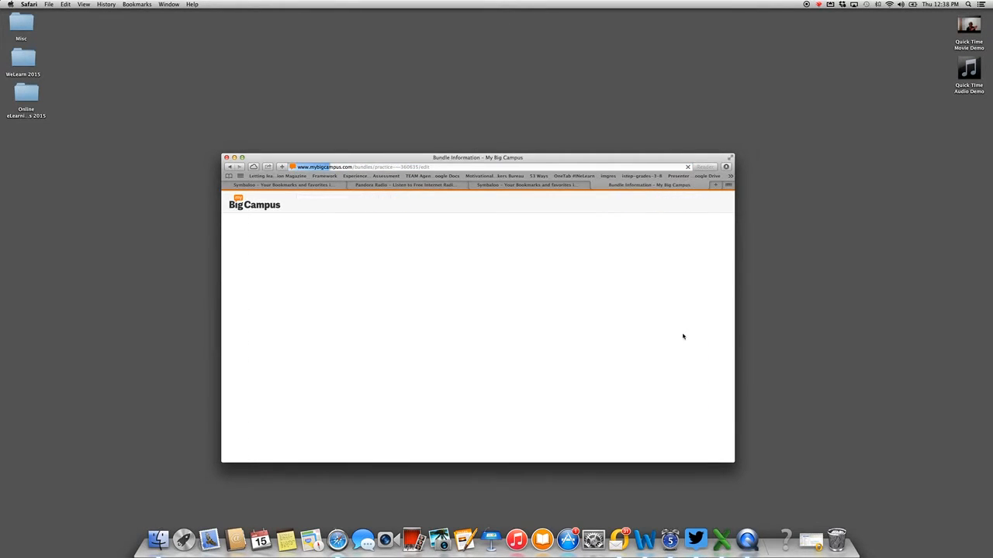
pyautogui.click(316, 267)
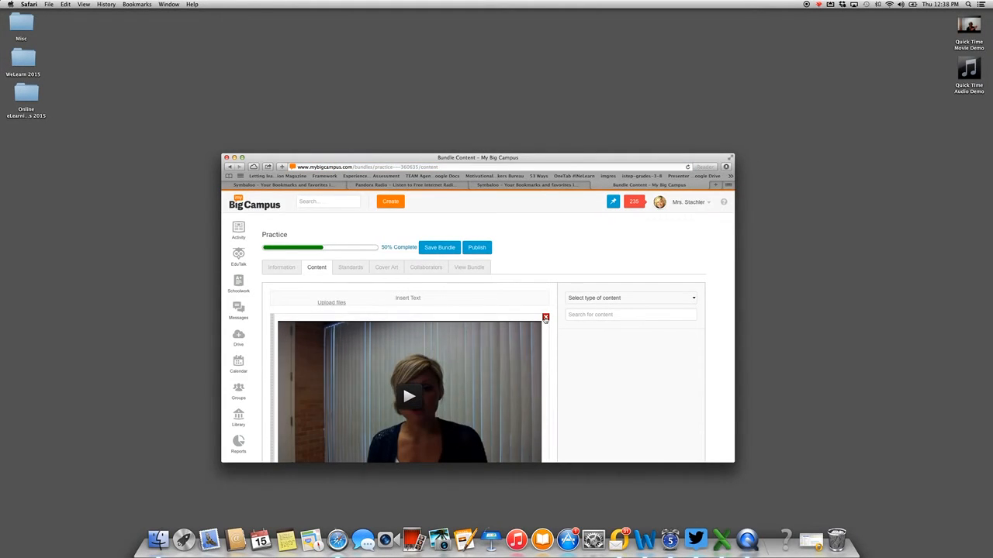
pyautogui.click(545, 318)
pyautogui.click(549, 169)
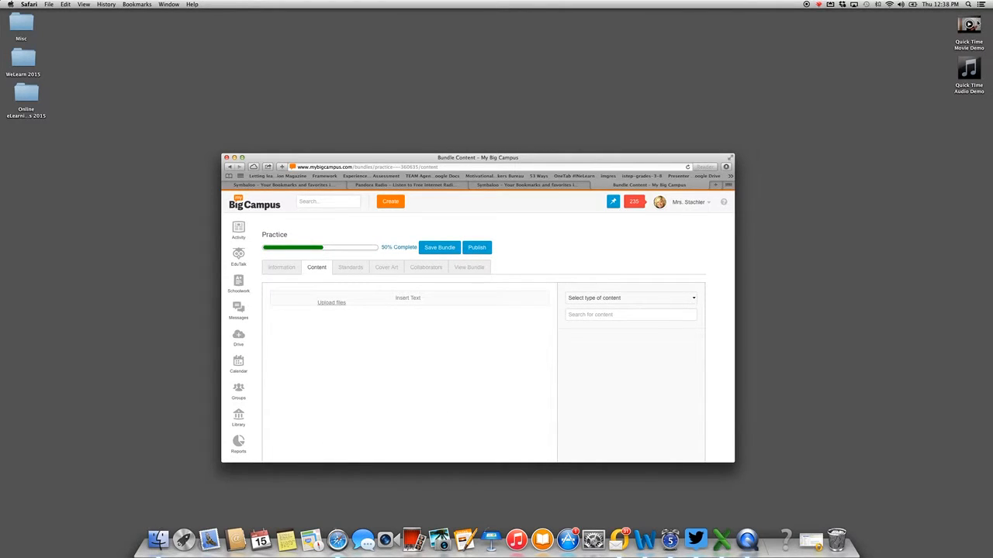
# Step: Upload Quick Time Movie Demo from the Desktop into the Practice bundle and save the bundle
pyautogui.moveTo(971, 28); pyautogui.dragTo(349, 304)
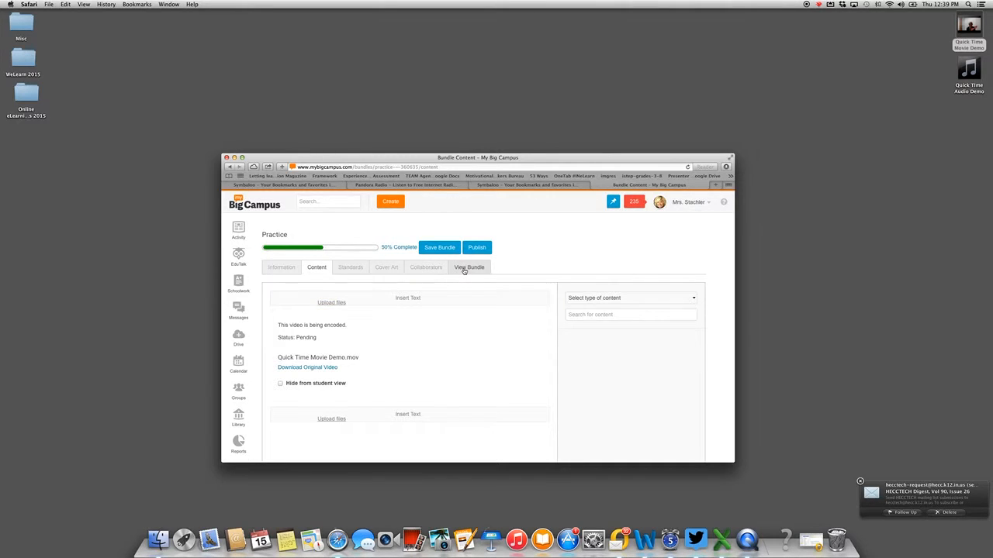
pyautogui.click(440, 247)
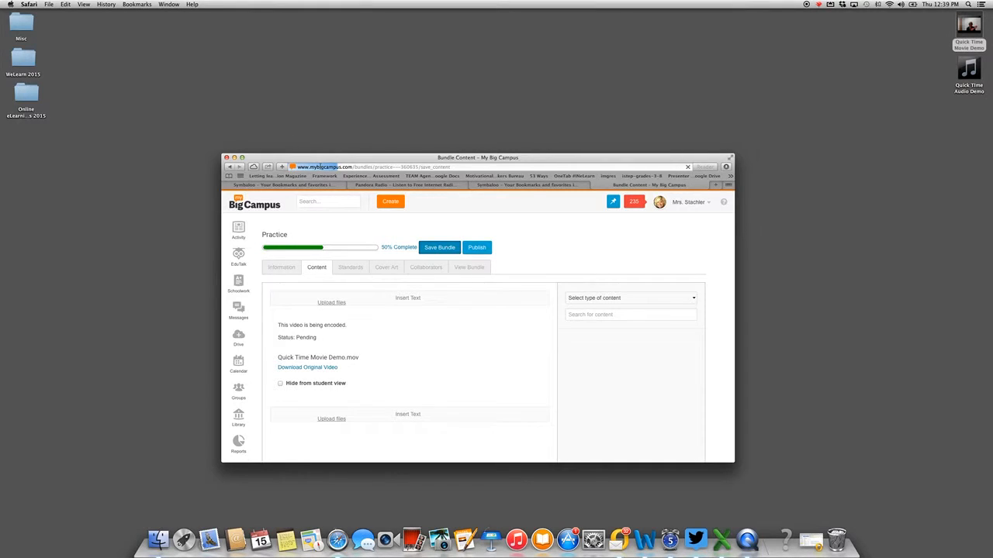
# Step: Try to reload the bundle page, then return to the bundle's content
pyautogui.click(321, 166)
pyautogui.press('Return')
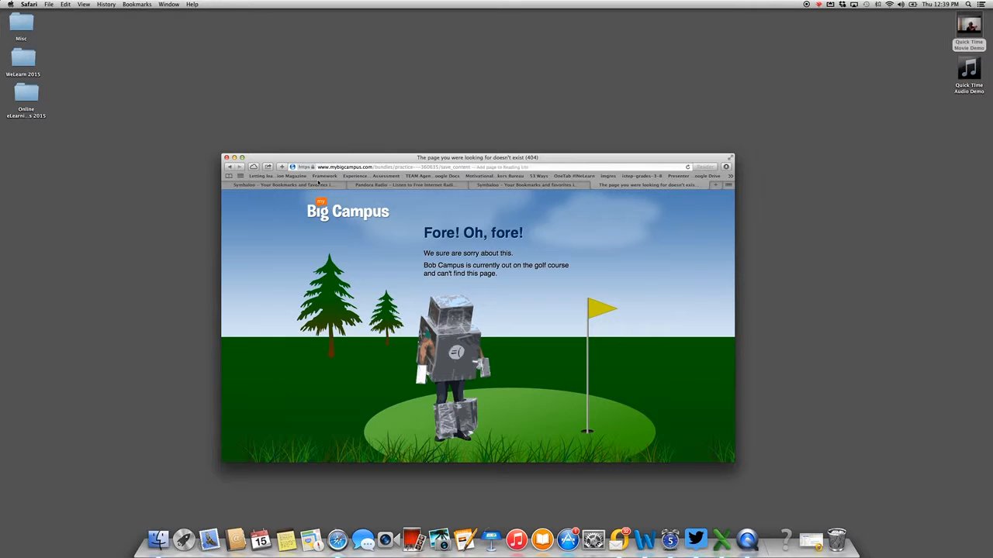
pyautogui.click(230, 167)
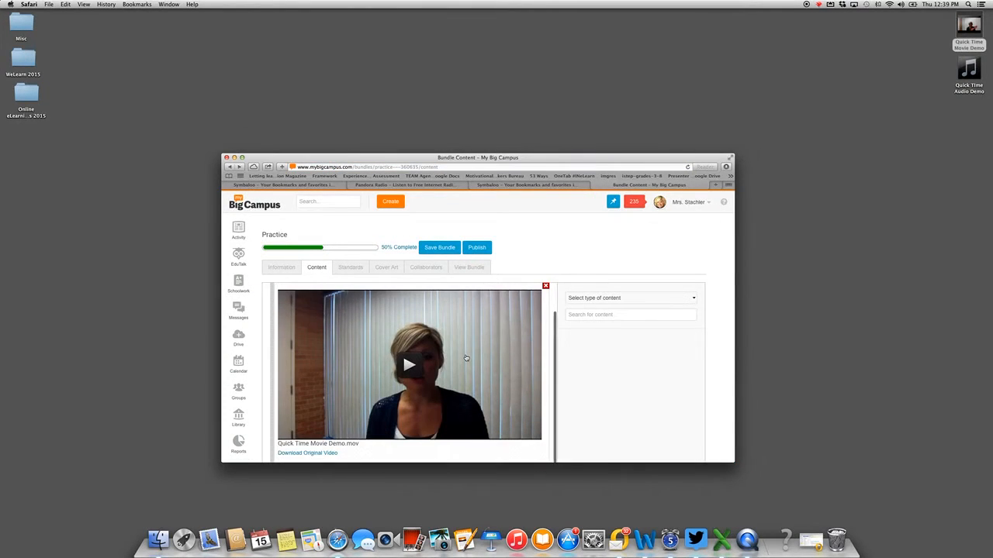
# Step: Look over the uploaded Quick Time Movie Demo.mov video and save the Practice bundle again
pyautogui.scroll(-1, 466, 358)
pyautogui.scroll(-2, 466, 358)
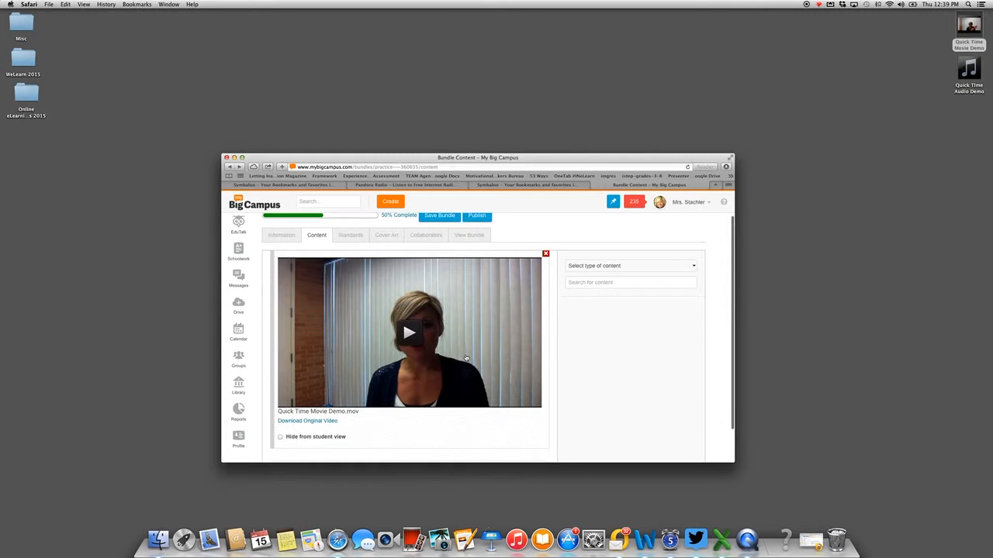
pyautogui.scroll(-1, 466, 357)
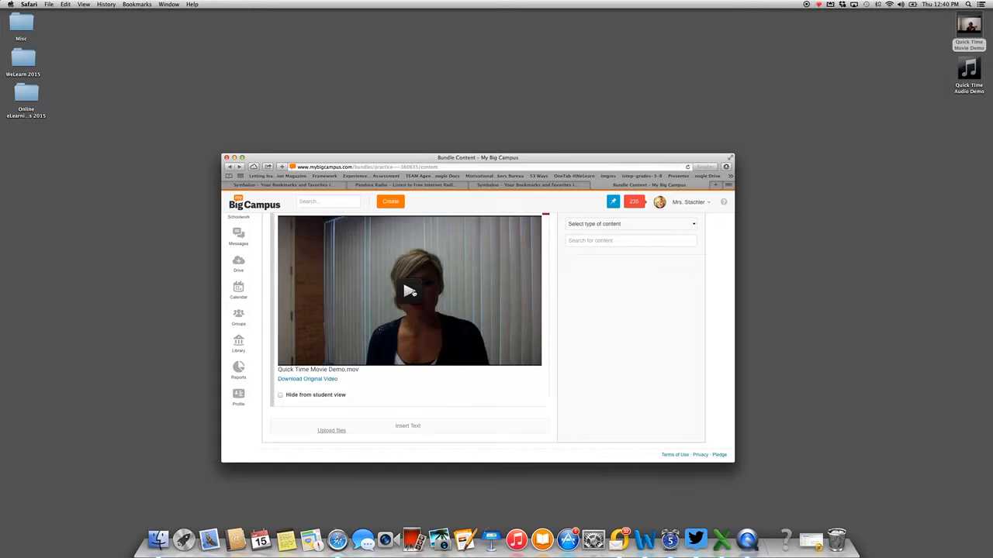
pyautogui.scroll(3, 334, 317)
pyautogui.scroll(5, 335, 317)
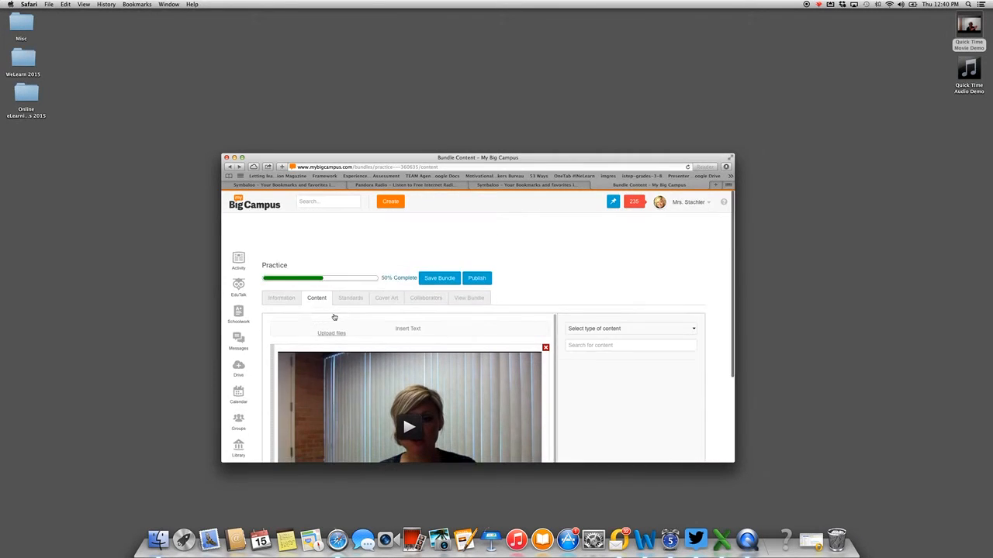
pyautogui.click(437, 247)
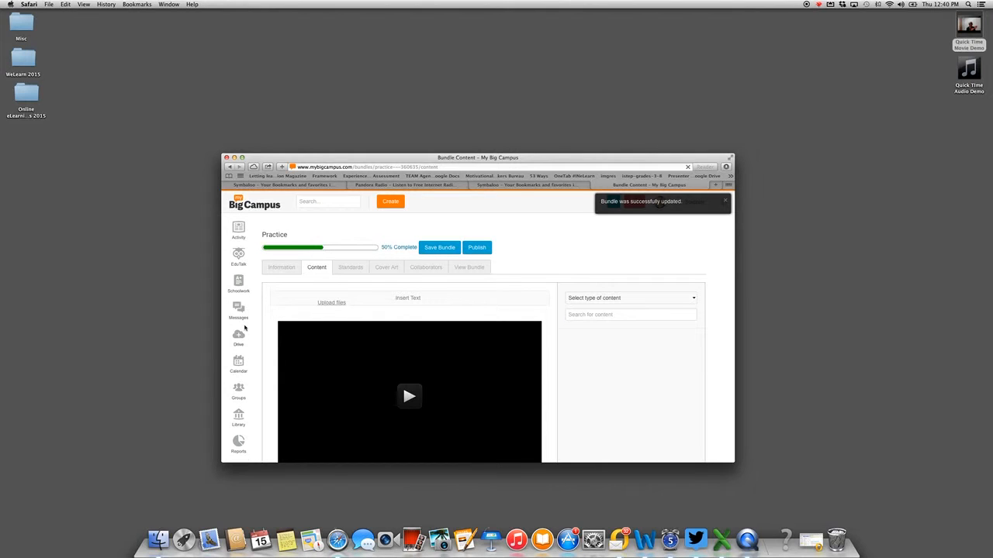
# Step: Upload the Quick Time Audio Demo file from the Desktop into the My Big Campus Drive
pyautogui.click(238, 337)
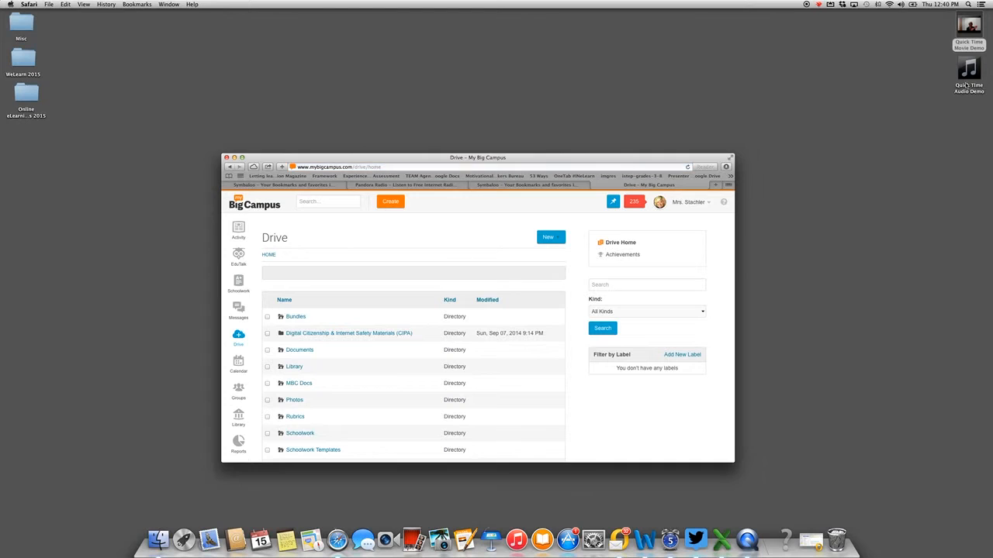
pyautogui.click(551, 240)
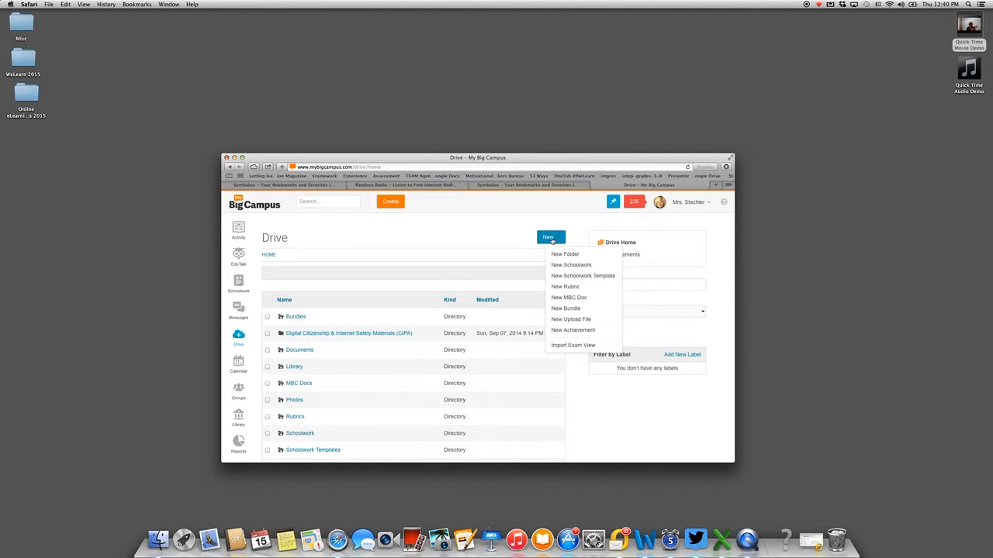
pyautogui.click(573, 320)
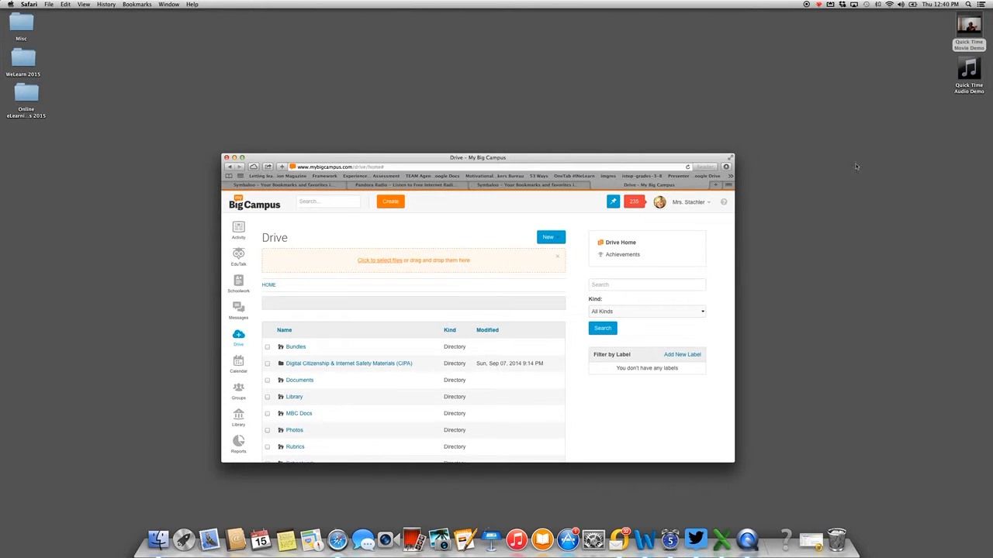
pyautogui.moveTo(971, 70); pyautogui.dragTo(402, 264)
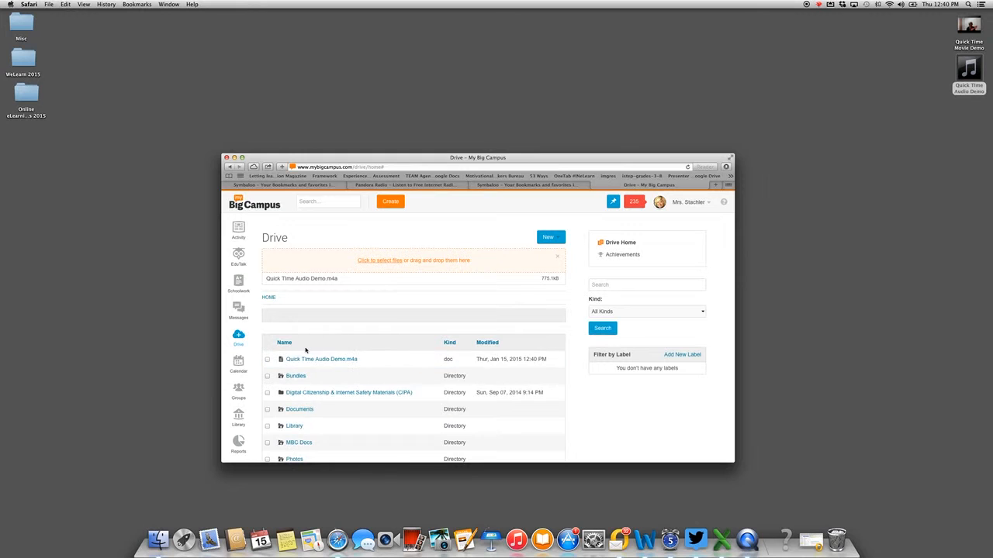
# Step: Find the Practice bundle in the Drive's Bundles directory and open its content for editing
pyautogui.click(298, 377)
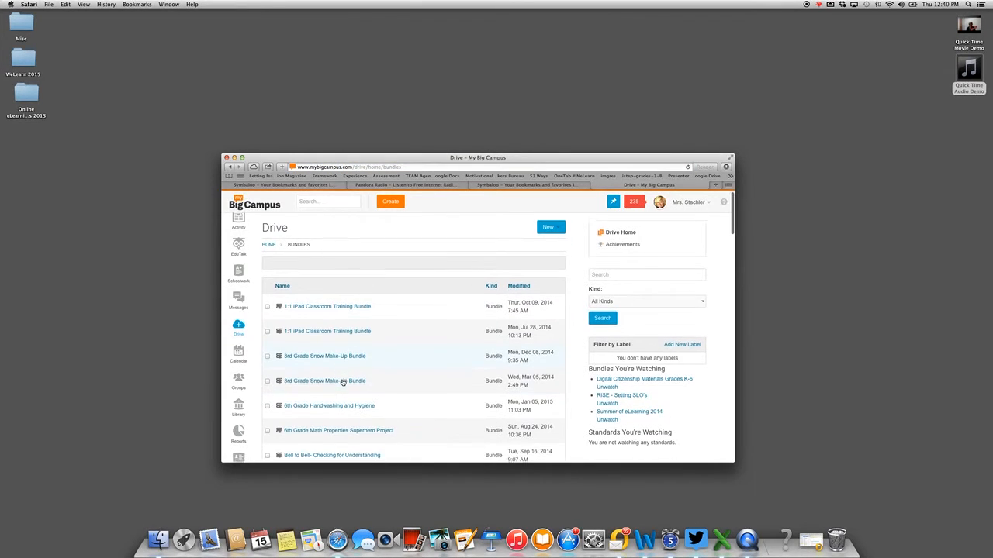
pyautogui.scroll(-15, 349, 376)
pyautogui.scroll(-5, 342, 383)
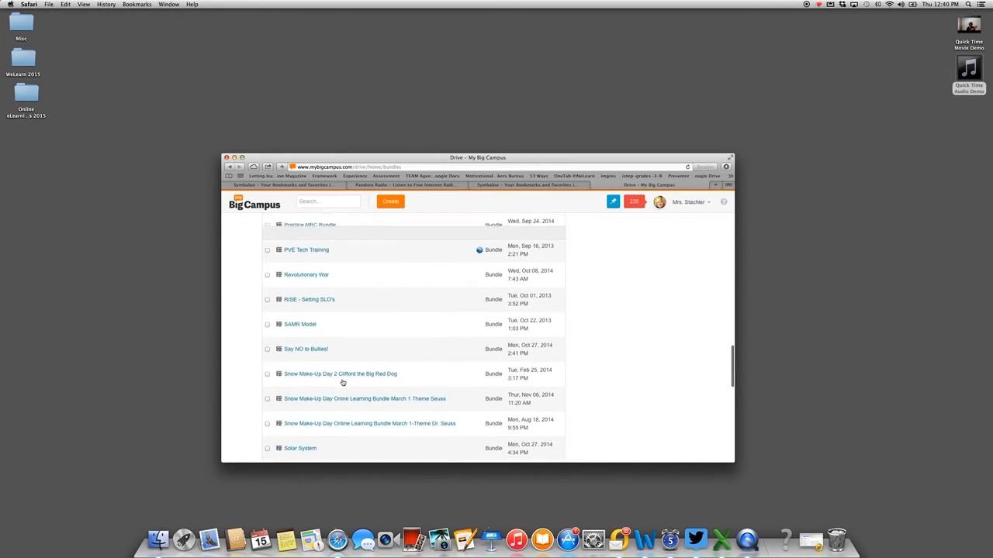
pyautogui.scroll(5, 344, 325)
pyautogui.click(297, 325)
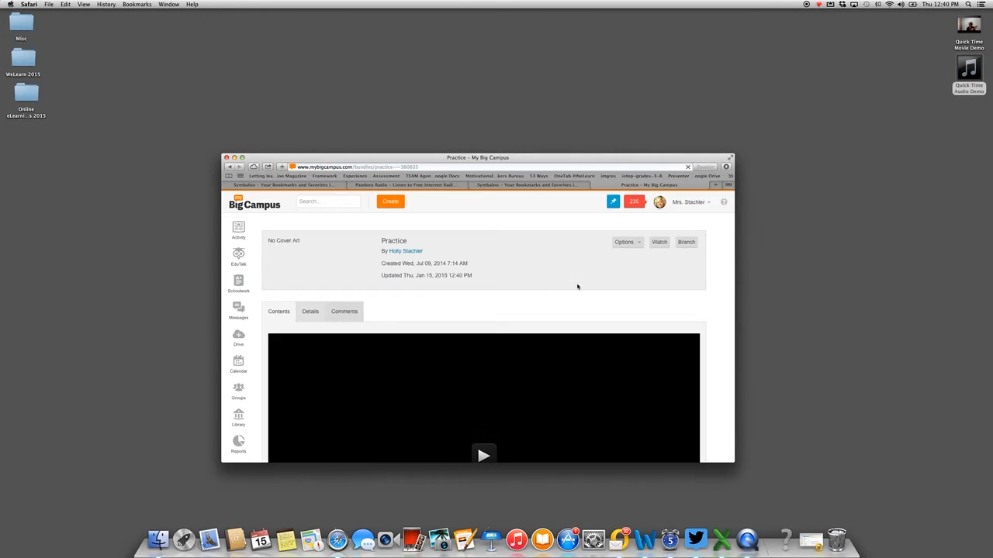
pyautogui.click(636, 243)
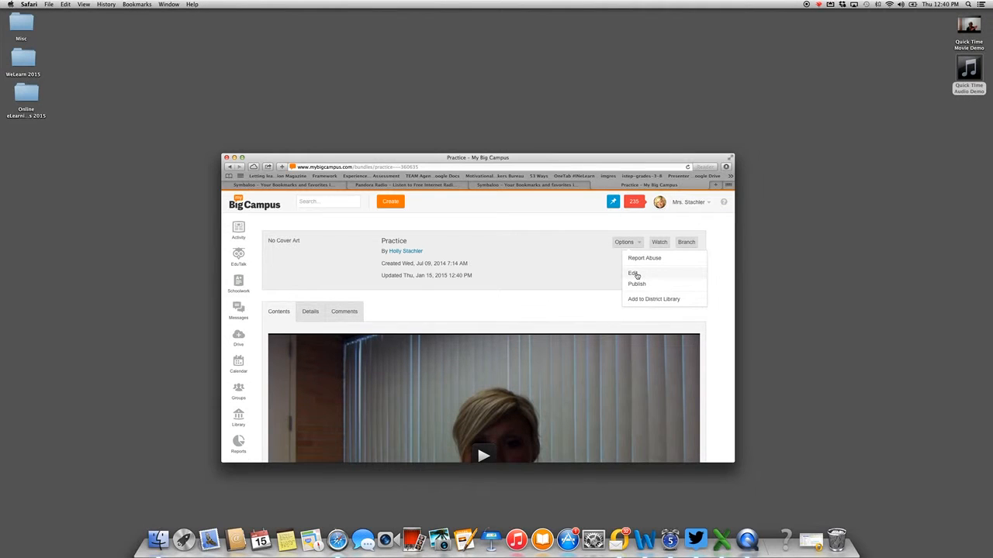
pyautogui.click(633, 274)
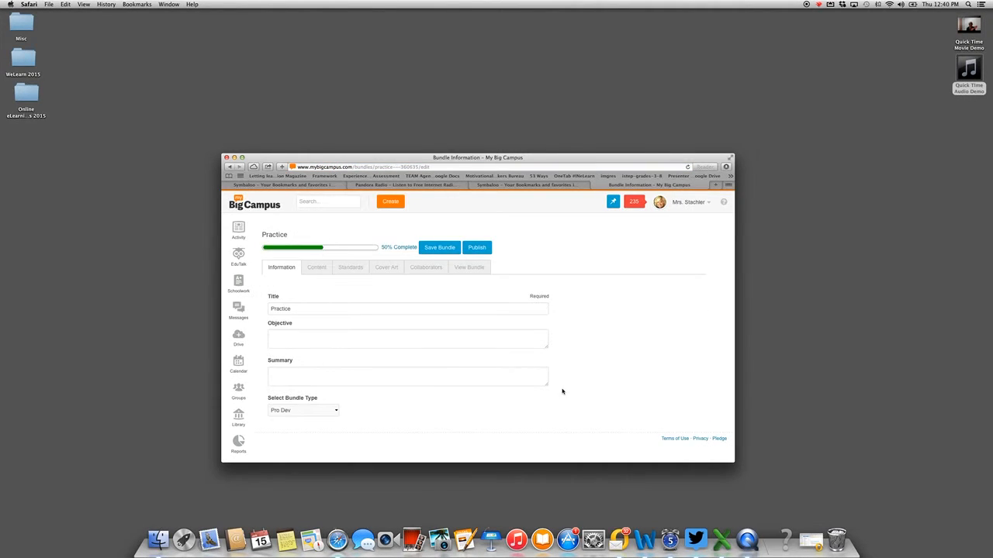
pyautogui.click(317, 268)
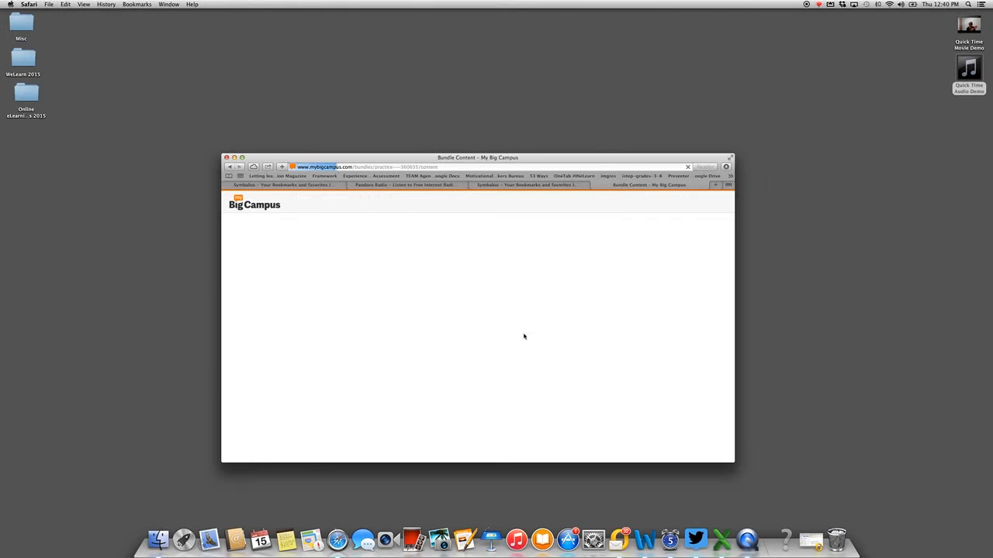
# Step: Search the Drive content for "Quick Time", add Quick Time Audio Demo.m4a to the Practice bundle above the video, and save the bundle
pyautogui.scroll(-4, 523, 336)
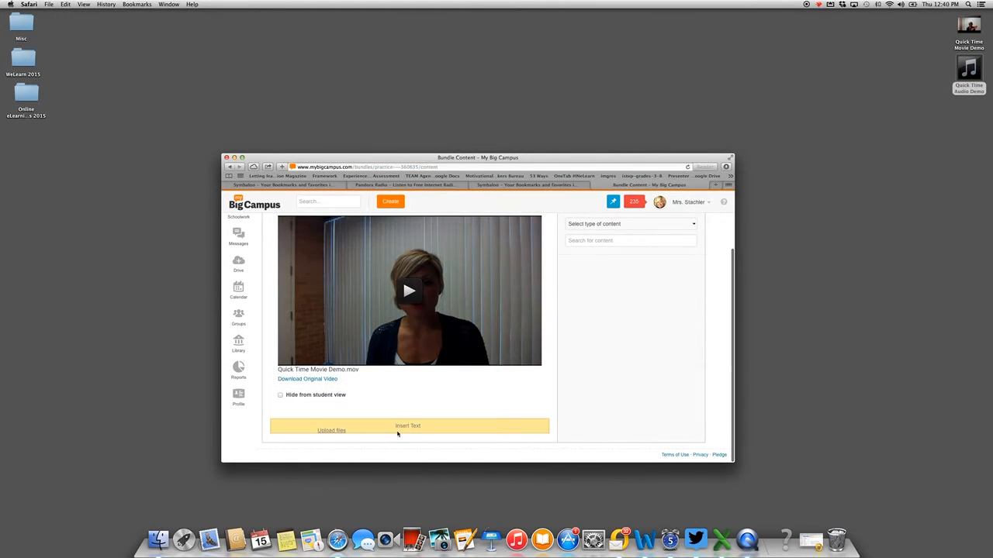
pyautogui.click(656, 227)
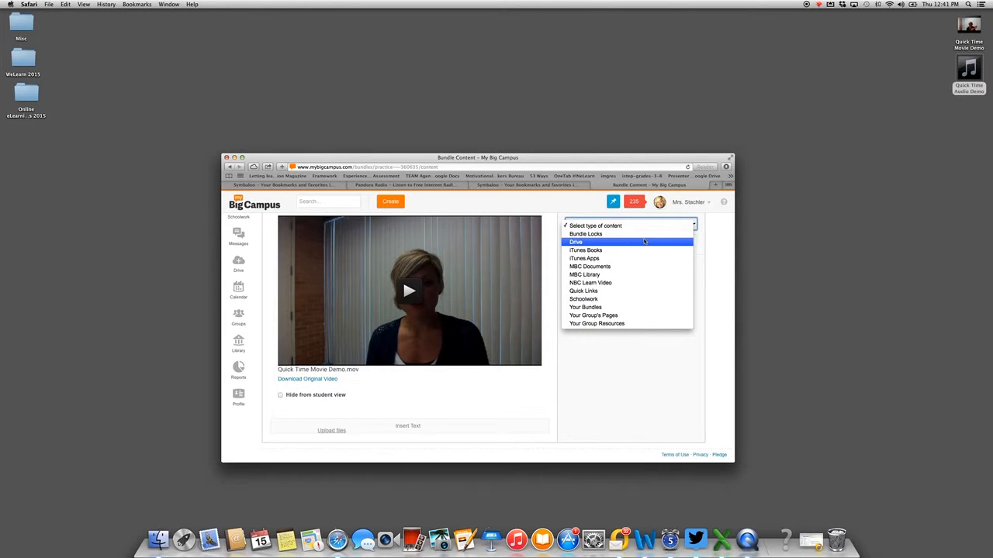
pyautogui.click(628, 240)
pyautogui.click(618, 241)
pyautogui.write('Qui')
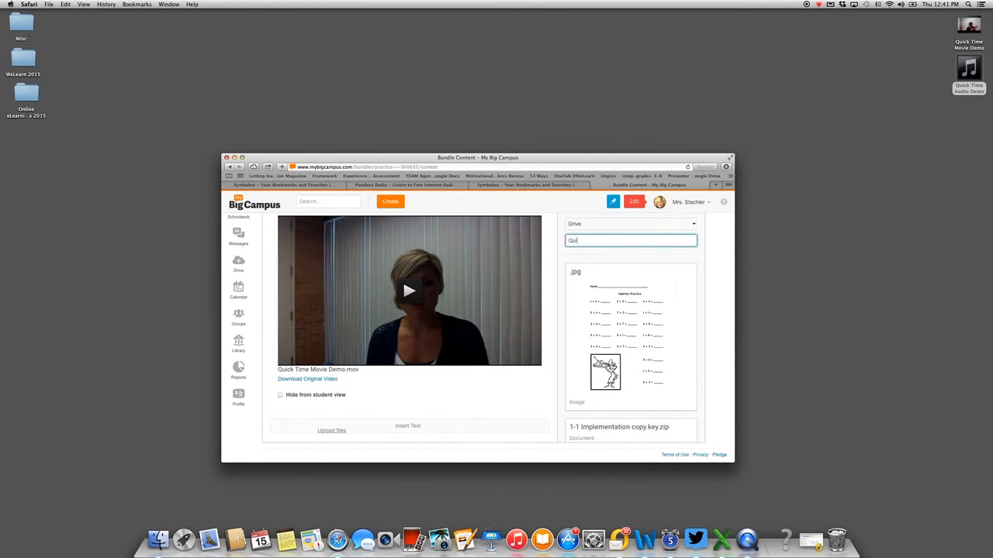
pyautogui.write('ck Time')
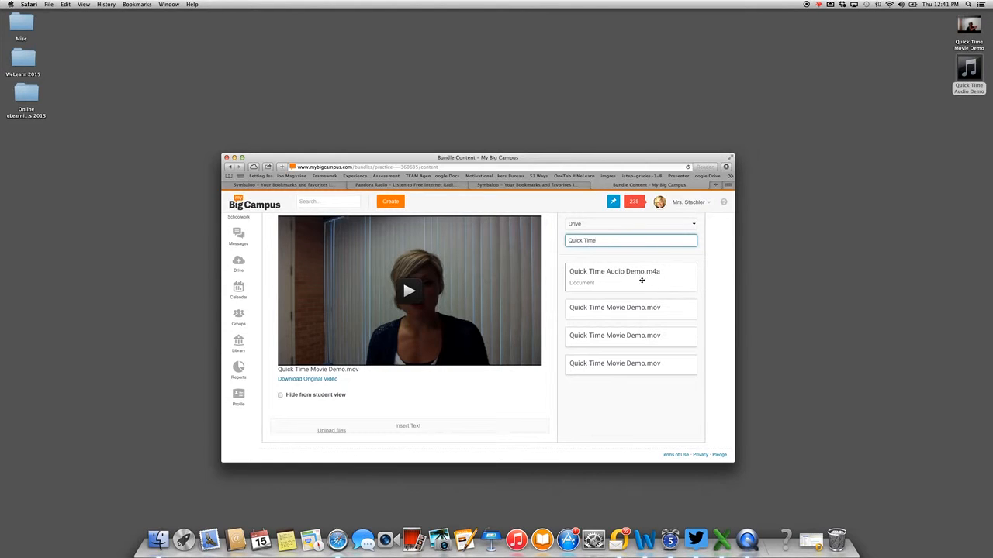
pyautogui.moveTo(628, 285); pyautogui.dragTo(417, 416)
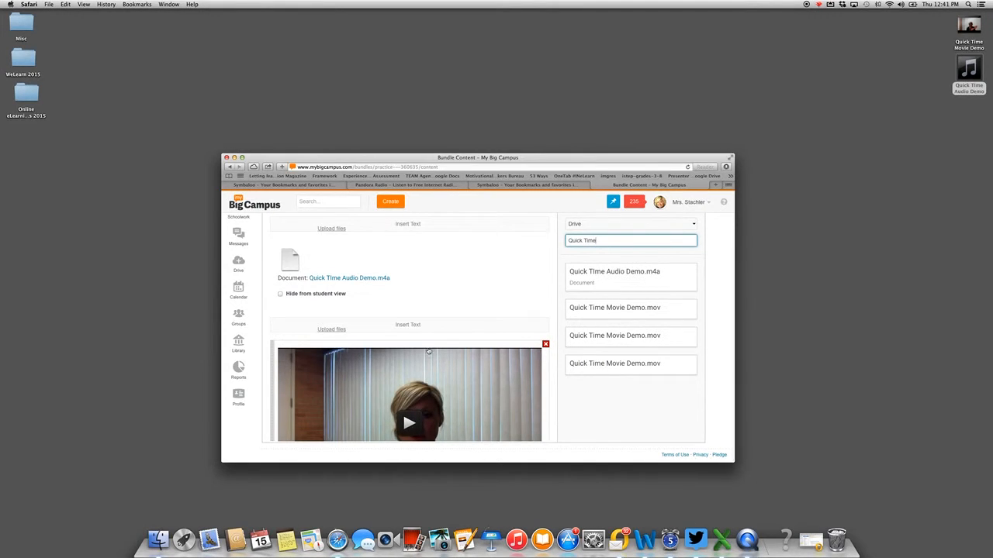
pyautogui.scroll(5, 417, 418)
pyautogui.click(447, 250)
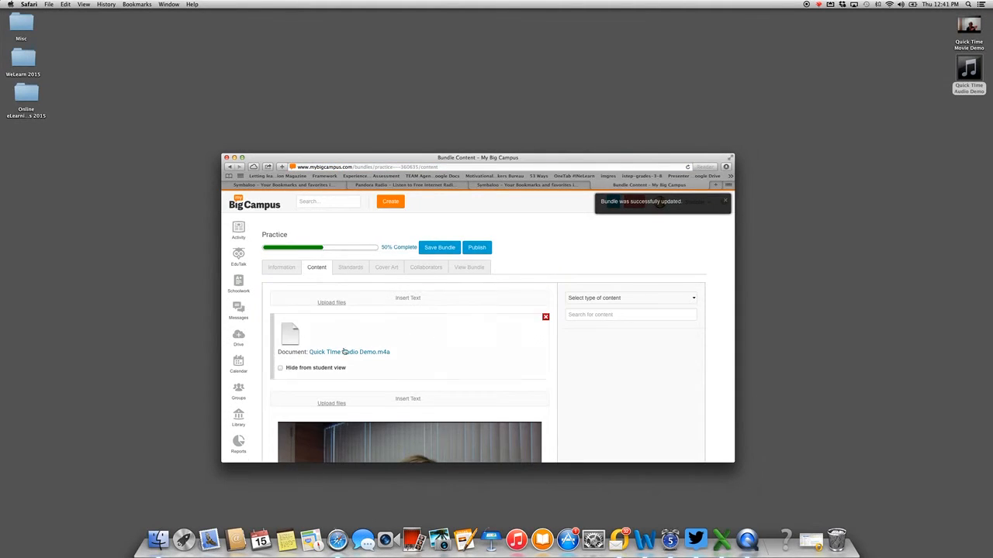
# Step: View the Practice bundle and play its Quick Time Audio Demo.m4a document to check the audio
pyautogui.click(468, 268)
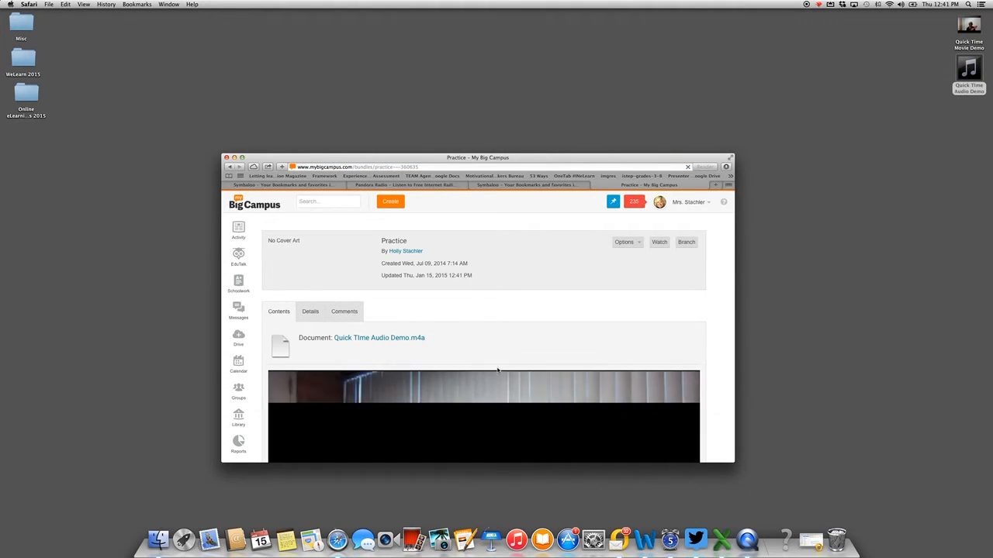
pyautogui.scroll(-2, 496, 359)
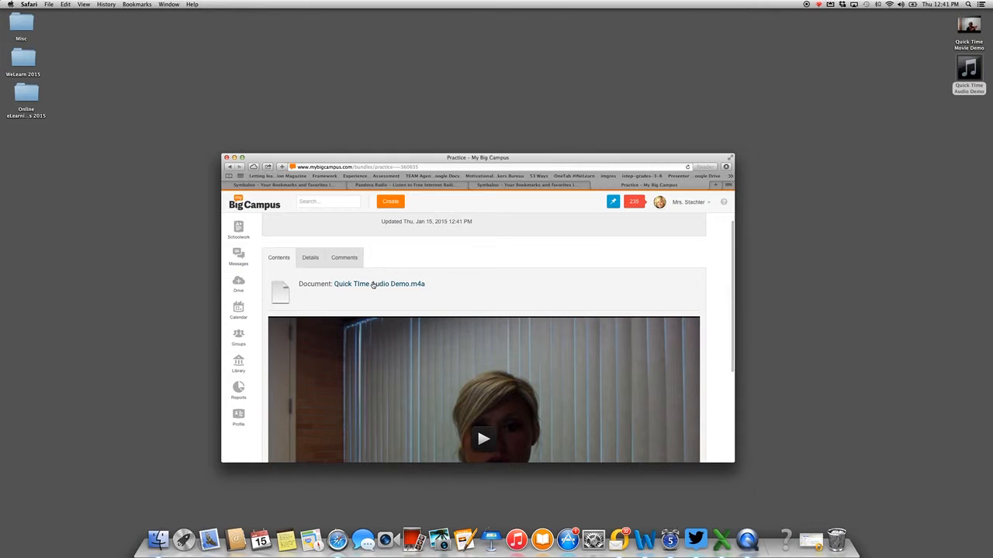
pyautogui.click(373, 284)
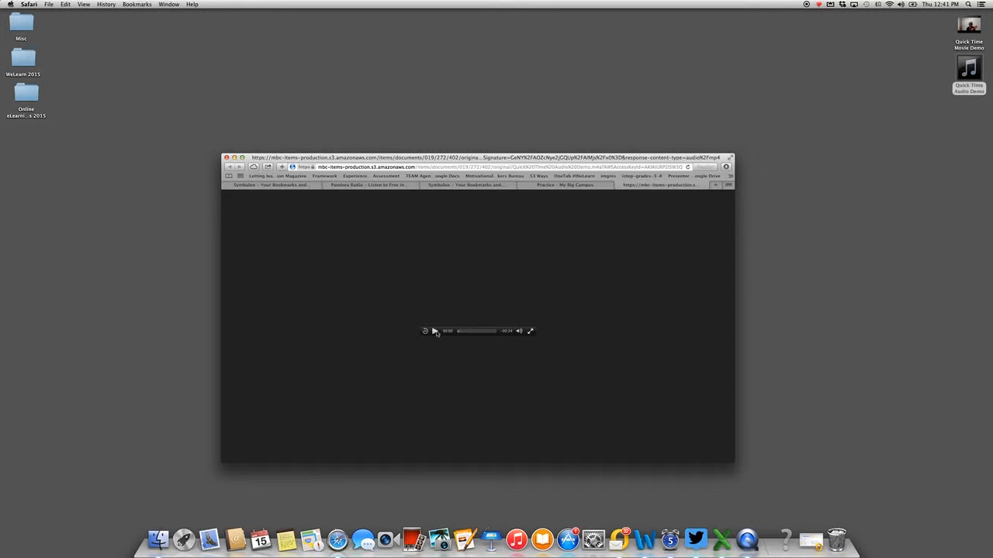
pyautogui.click(434, 331)
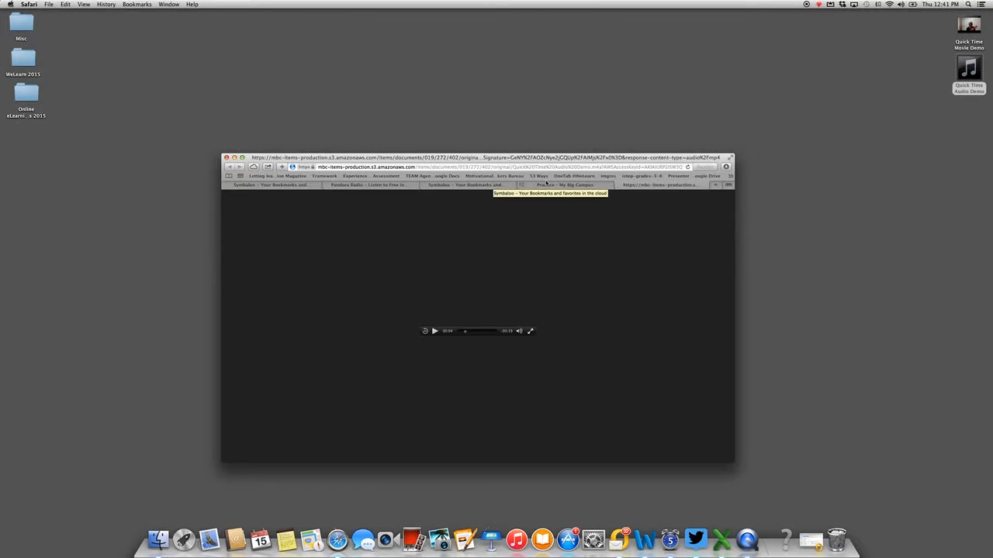
# Step: Return to the Practice bundle page, play part of its video, and stop the playback
pyautogui.click(535, 184)
pyautogui.scroll(-3, 381, 337)
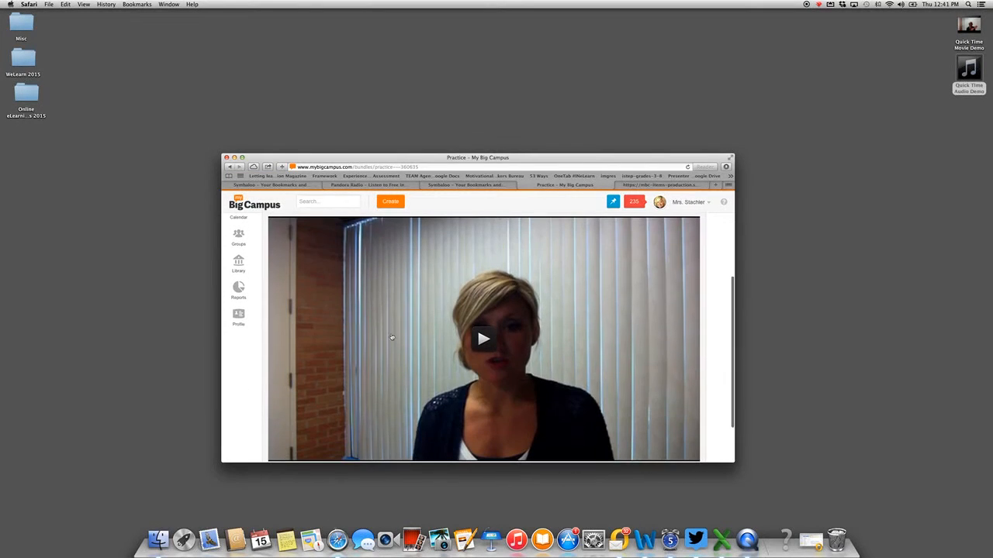
pyautogui.click(486, 346)
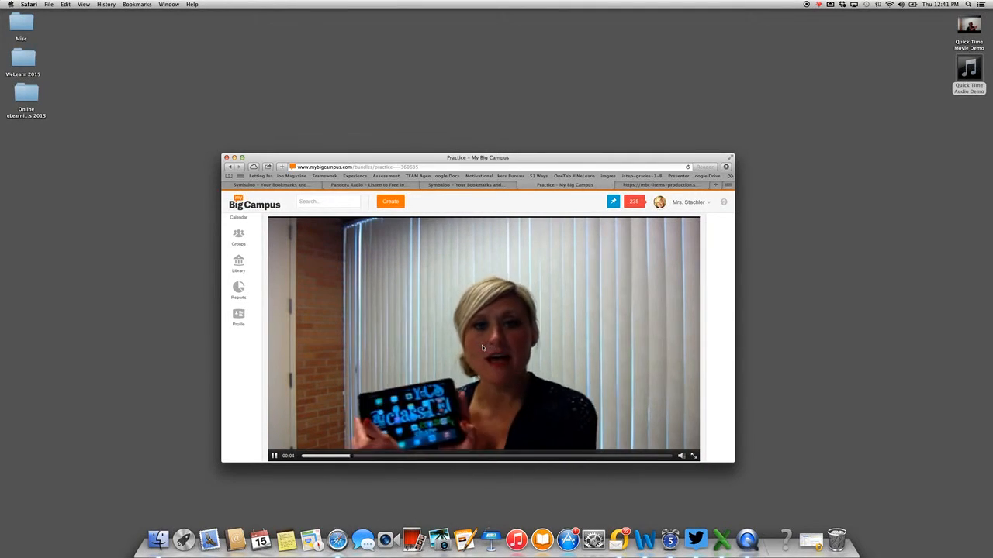
pyautogui.click(482, 346)
pyautogui.scroll(5, 493, 348)
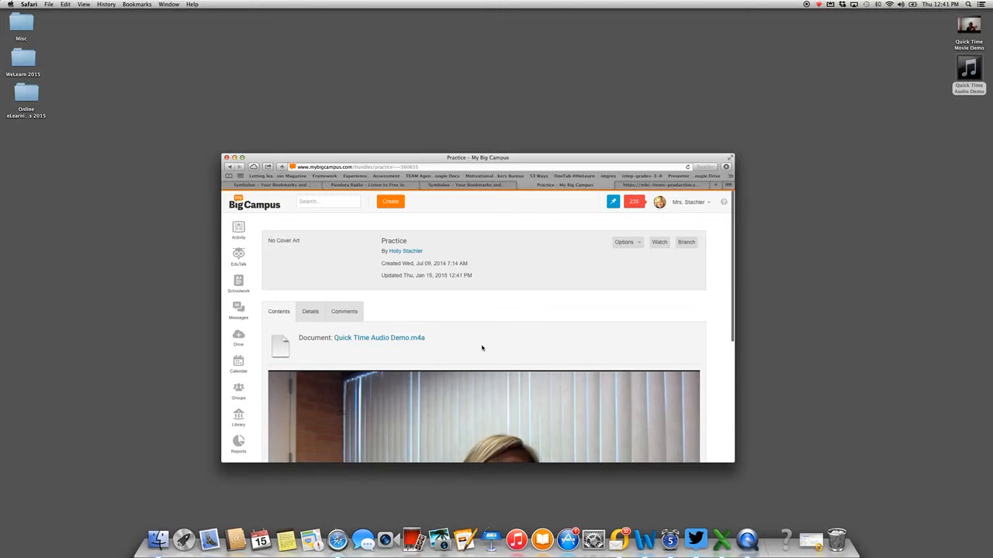
# Step: Open the Practice bundle for editing and move the browser window aside to clear the desktop
pyautogui.click(636, 243)
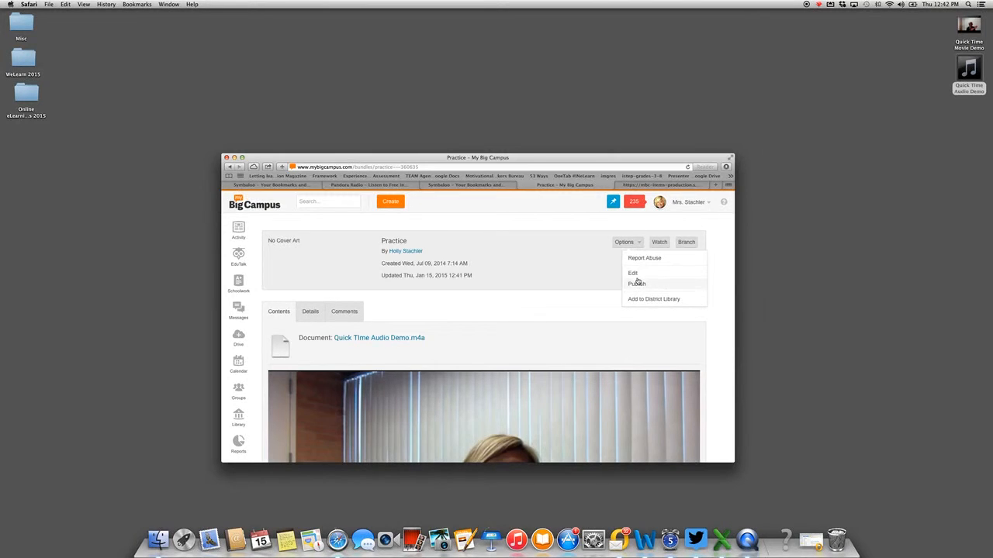
pyautogui.click(632, 274)
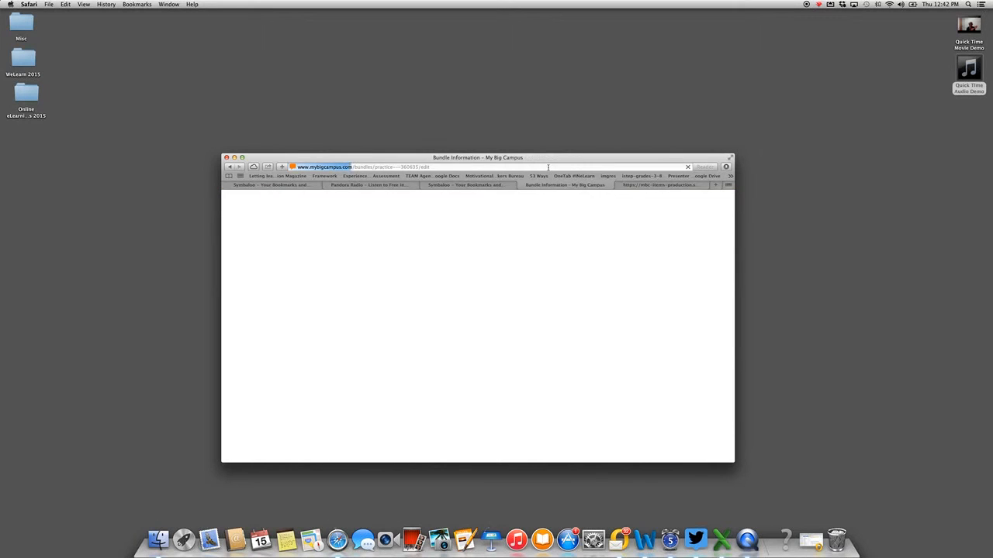
pyautogui.moveTo(545, 158); pyautogui.dragTo(784, 146)
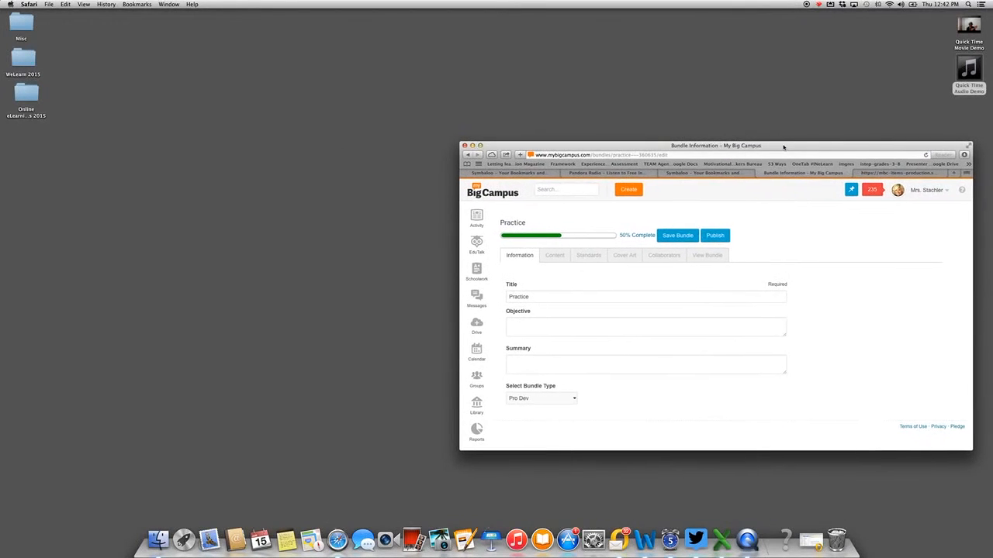
pyautogui.click(48, 4)
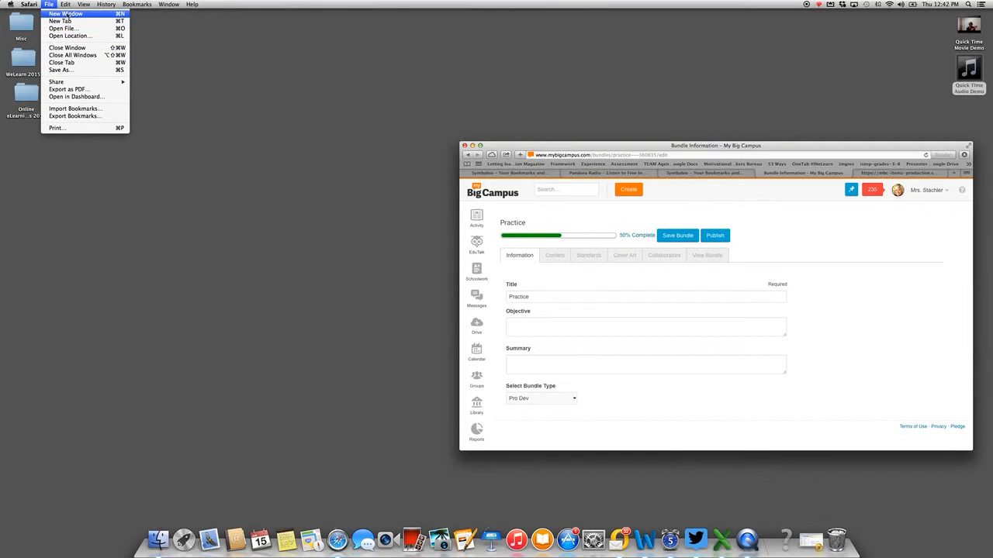
pyautogui.click(461, 103)
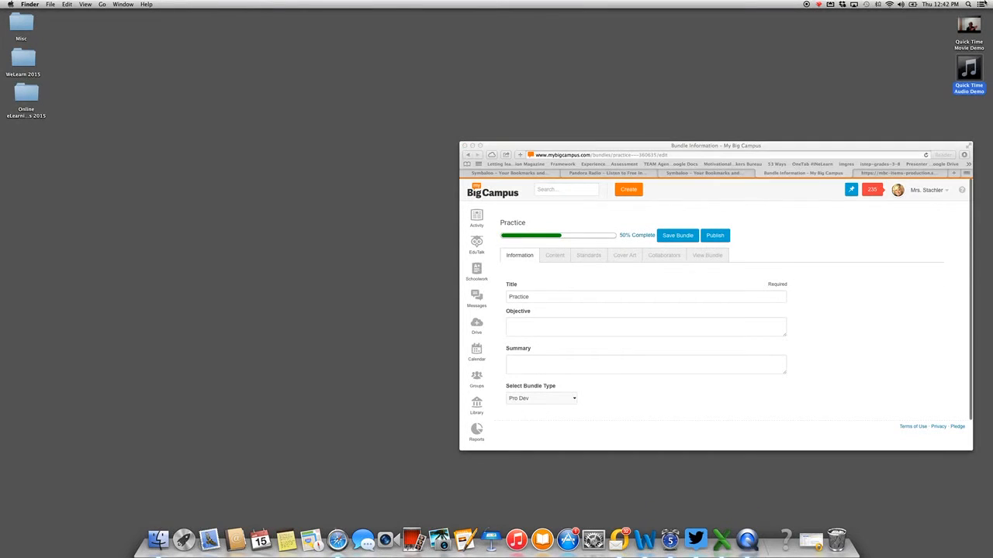
# Step: Search the Mac for "qu", open QuickTime Player, and look over its new recording options
pyautogui.click(968, 4)
pyautogui.write('qu')
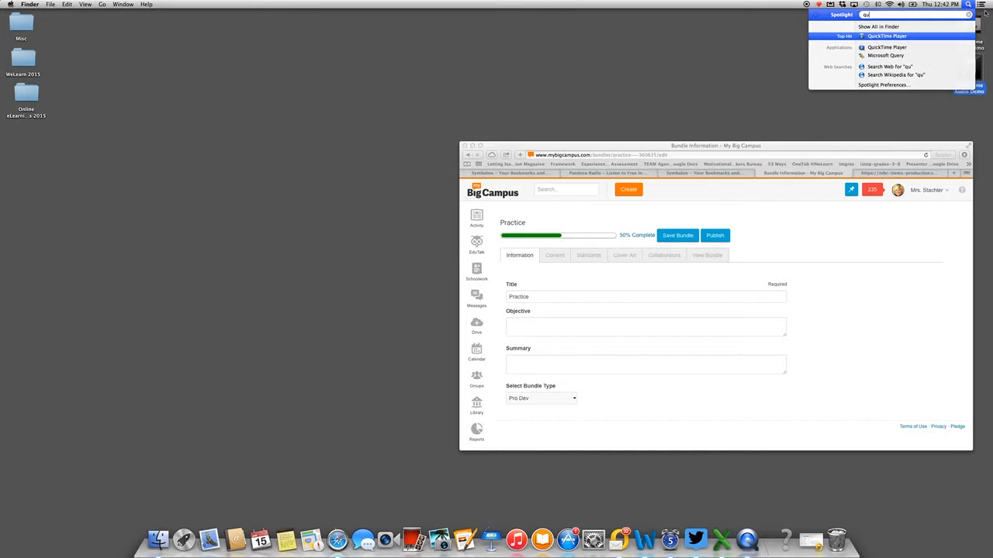
pyautogui.click(918, 36)
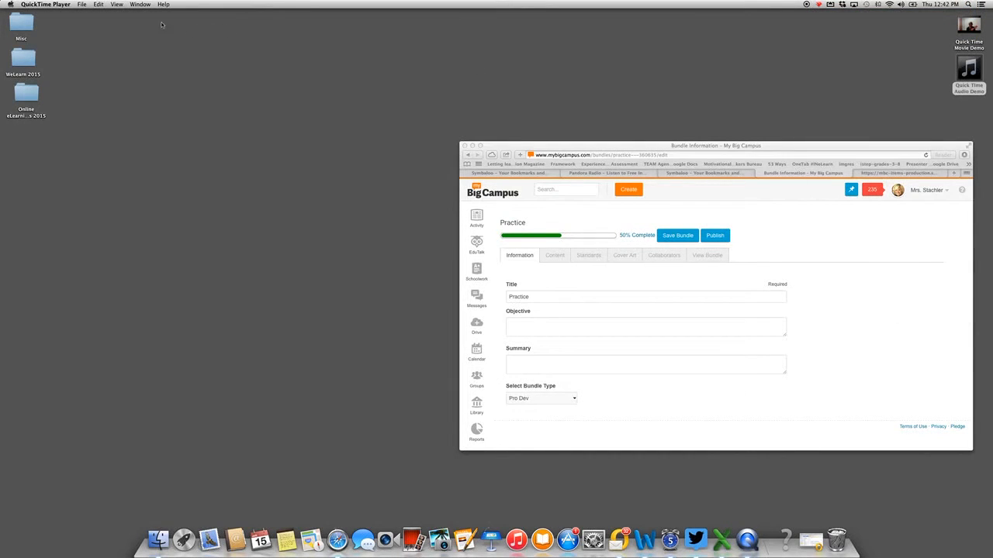
pyautogui.click(82, 5)
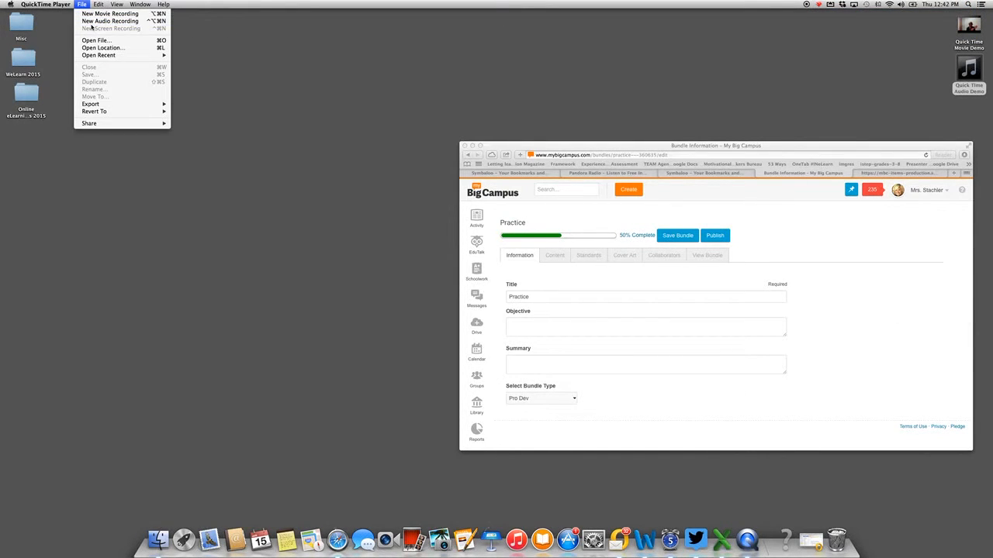
pyautogui.click(212, 101)
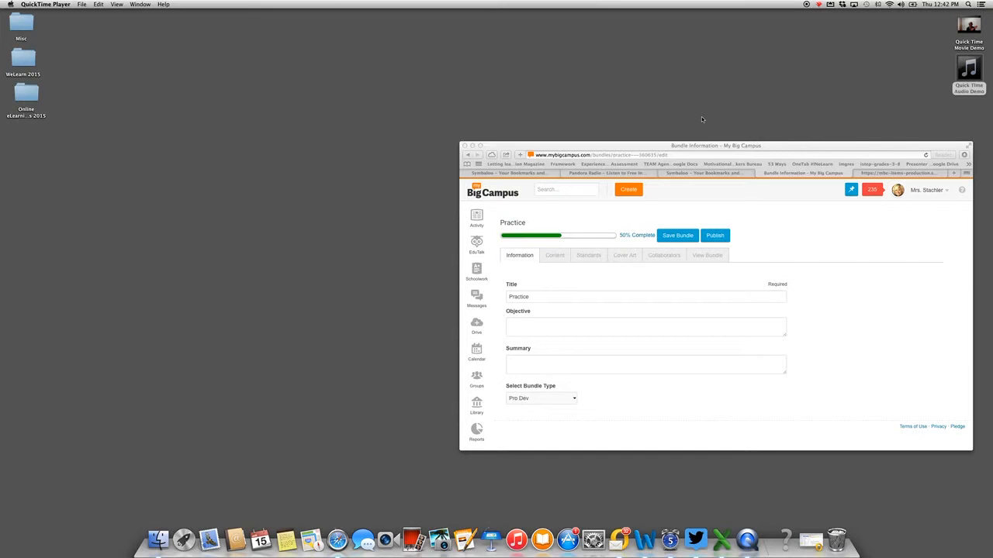
# Step: Switch to Safari and minimize the Practice bundle window
pyautogui.click(494, 148)
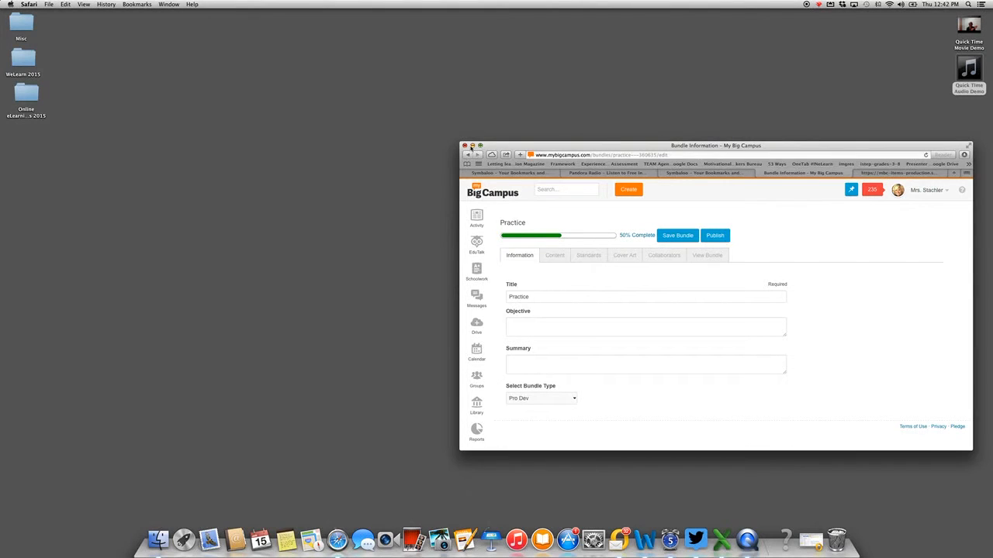
pyautogui.click(472, 145)
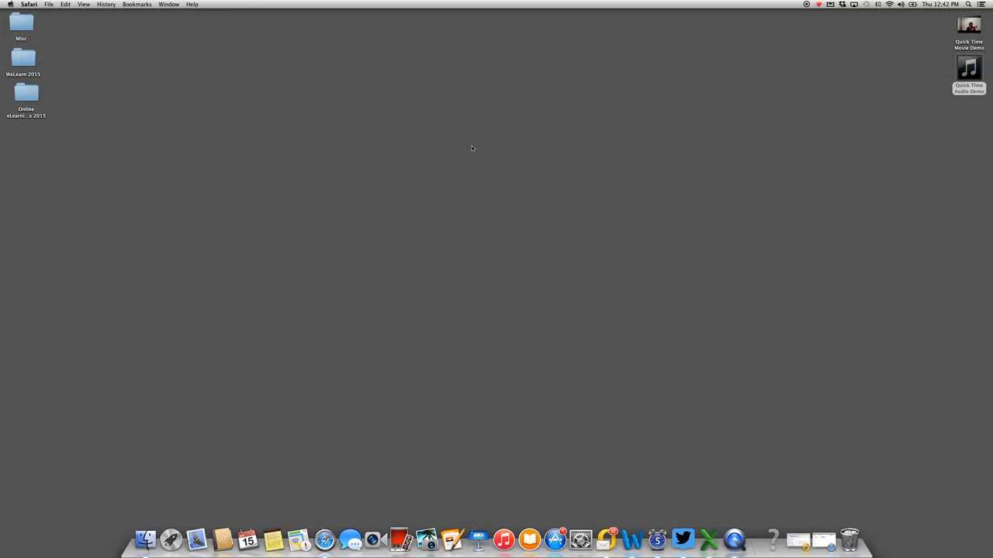